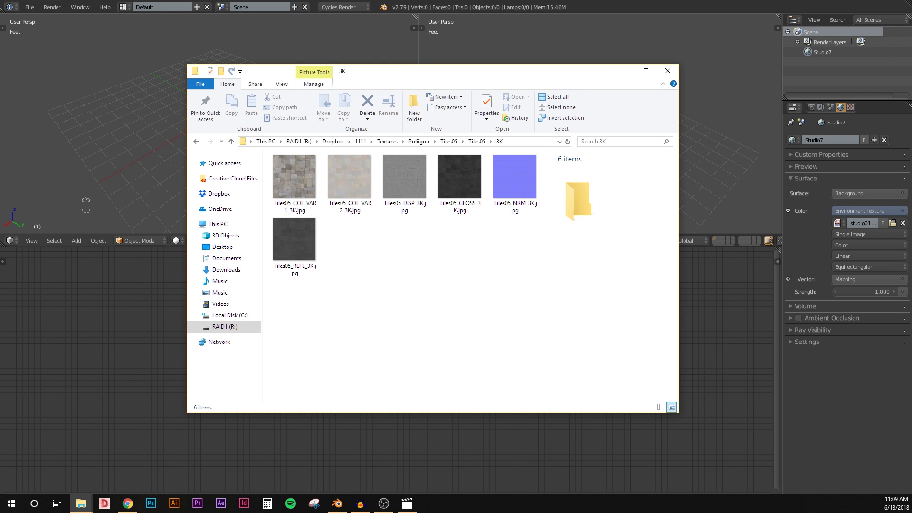
- Look over Poliigon's free textures, including Tiles 05, minimise the browser and move the 3K texture folder window aside
left_click_drag(0, 124, 415, 56)
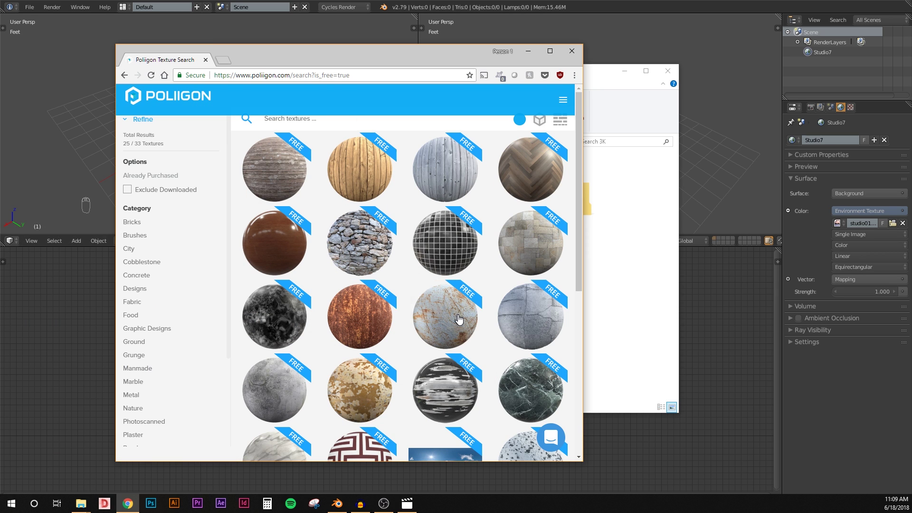
mouse_move(452, 313)
mouse_move(583, 206)
left_mouse_down()
mouse_move(671, 205)
mouse_move(580, 205)
left_mouse_up()
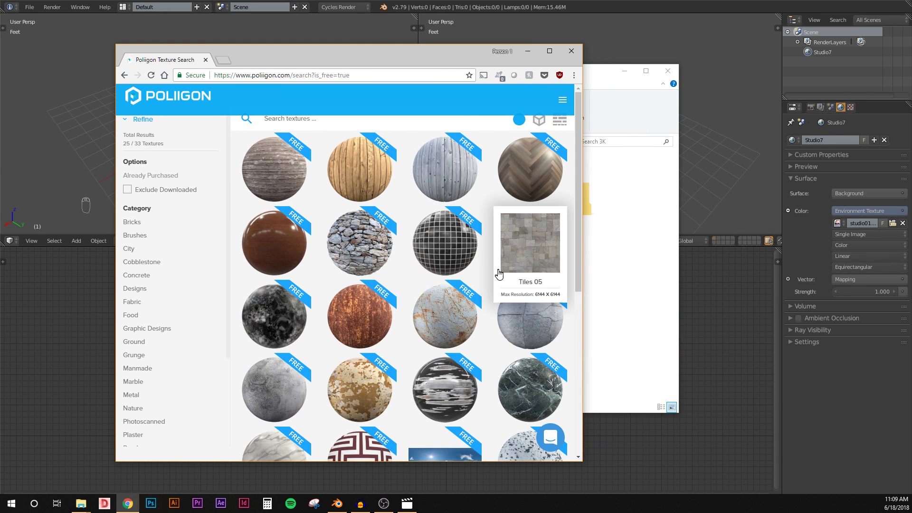
mouse_move(423, 313)
mouse_move(514, 271)
mouse_move(445, 226)
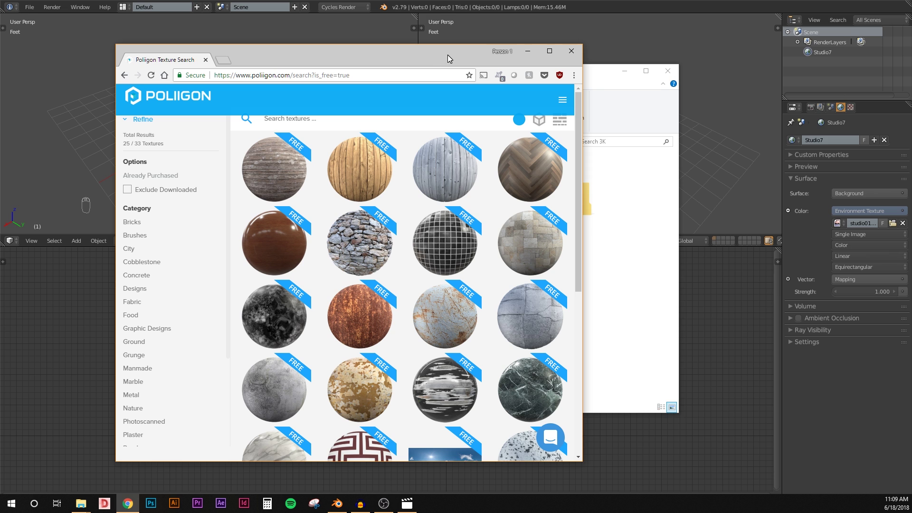
mouse_move(447, 55)
left_mouse_down()
mouse_move(487, 59)
mouse_move(448, 59)
left_mouse_up()
left_click(528, 55)
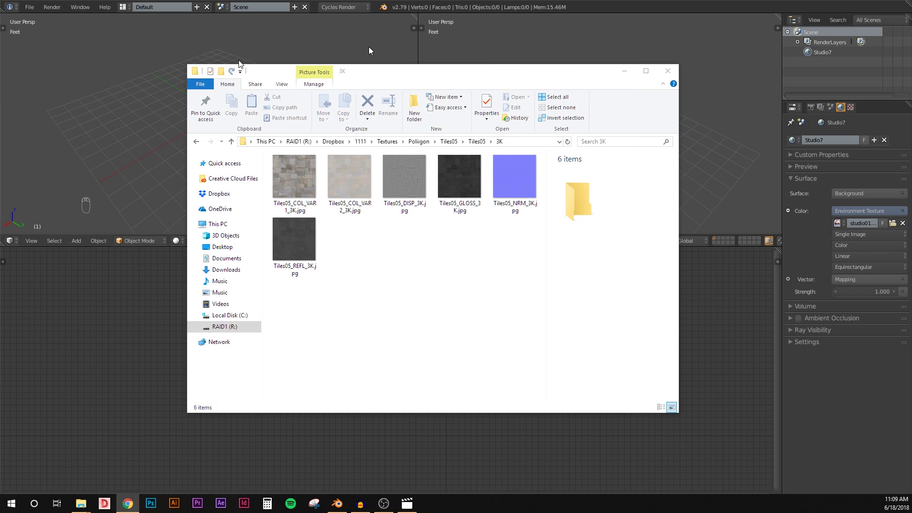
left_click_drag(551, 76, 0, 123)
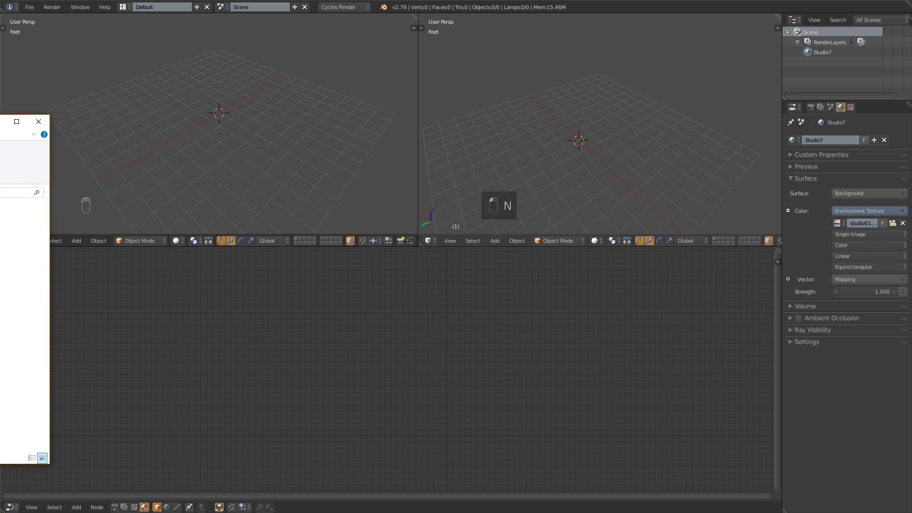
- Add a plane mesh at the origin and scale its geometry up in Edit Mode to cover most of the grid
middle_click_drag(261, 129, 198, 118)
key("shift+a")
mouse_move(221, 141)
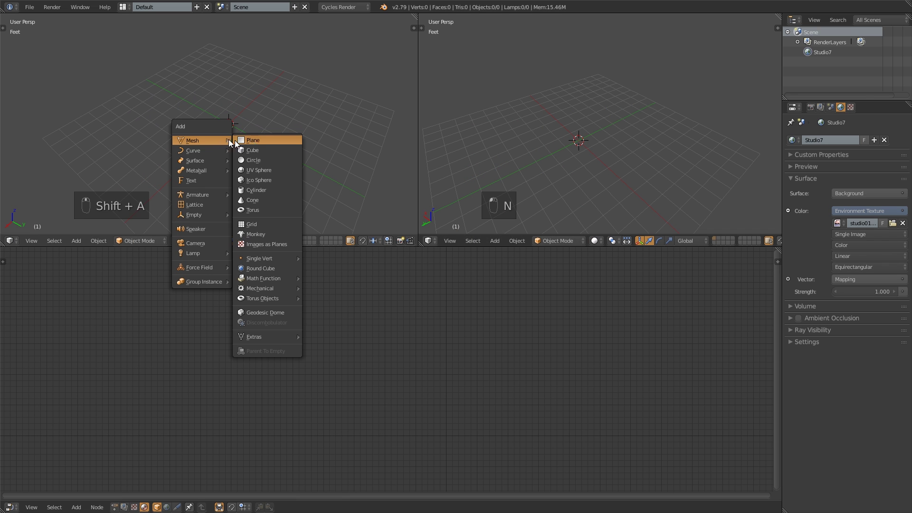
left_click(267, 142)
key("Tab")
key("s")
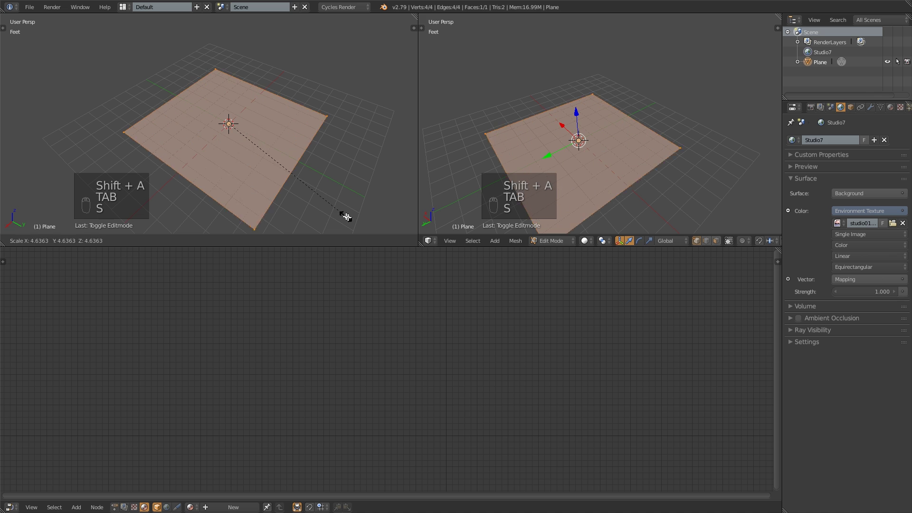
left_click(337, 132)
key("Tab")
- Select the plane and switch the second 3D viewport to rendered shading to preview it under the environment lighting
middle_click_drag(337, 132, 298, 146)
mouse_move(582, 147)
middle_mouse_down()
mouse_move(604, 152)
mouse_move(603, 167)
mouse_move(595, 145)
middle_mouse_up()
right_click(602, 167)
key("shift+z")
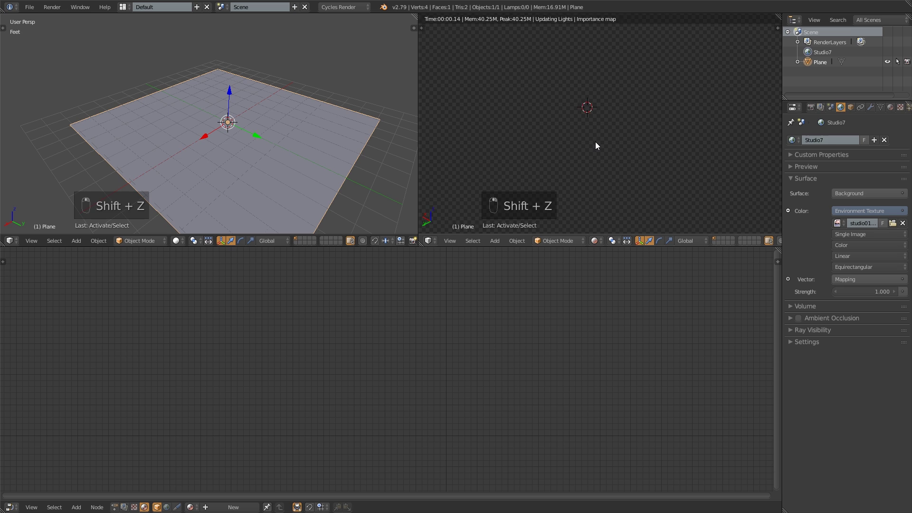
middle_click_drag(541, 138, 600, 122)
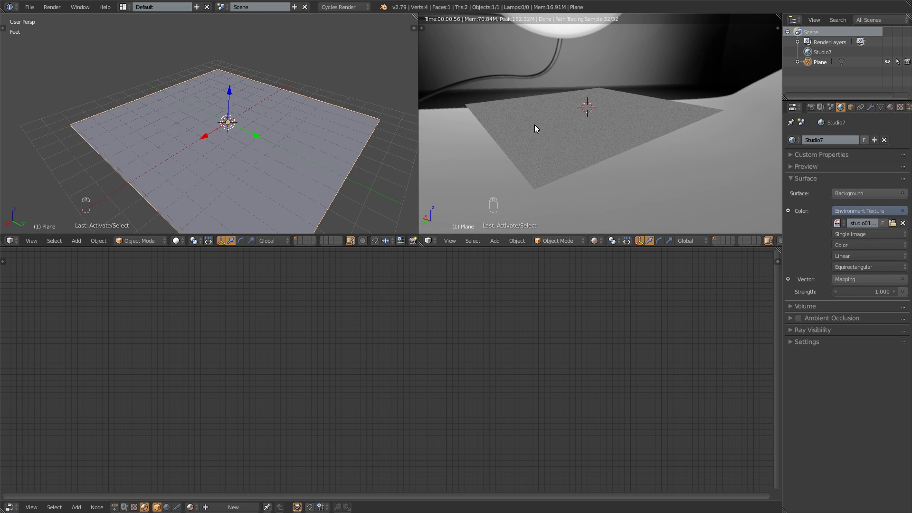
middle_click_drag(666, 61, 642, 106)
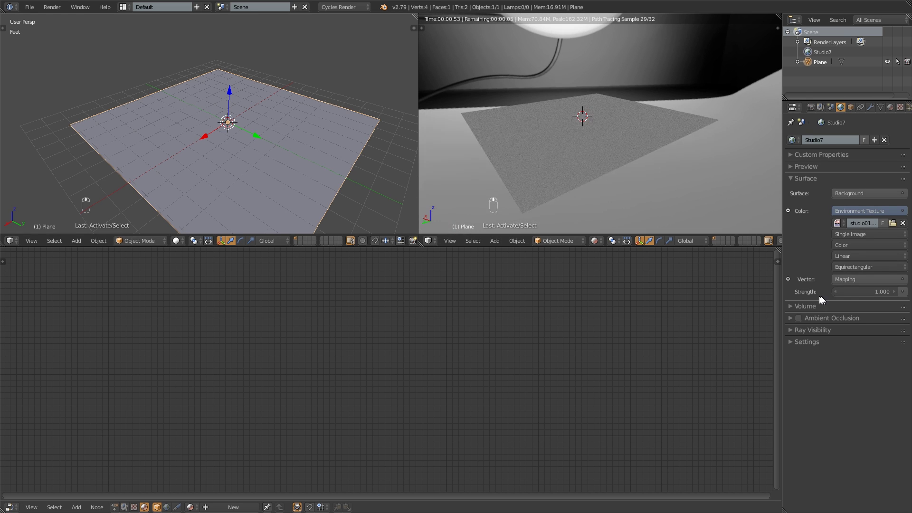
- Set the world background's strength to 0 and add a Point lamp at the centre of the plane
key("BackSpace")
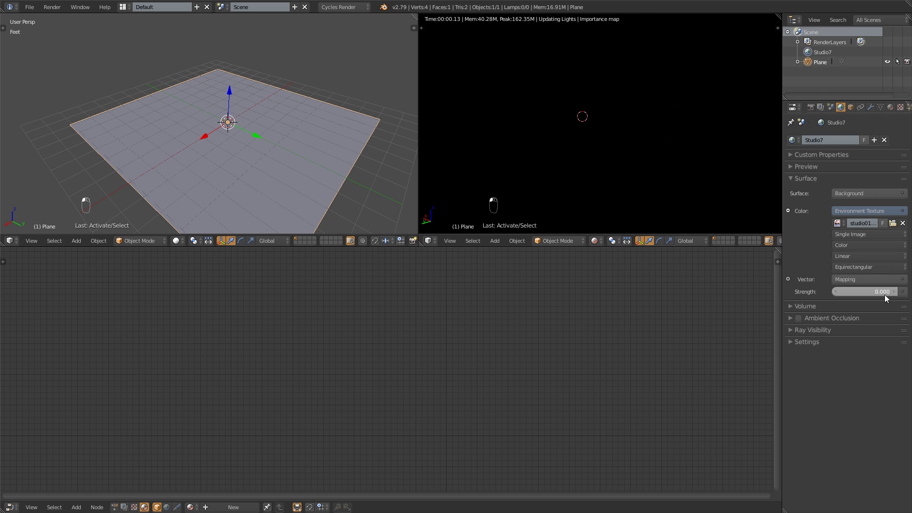
middle_click_drag(321, 110, 283, 110)
key("shift+a")
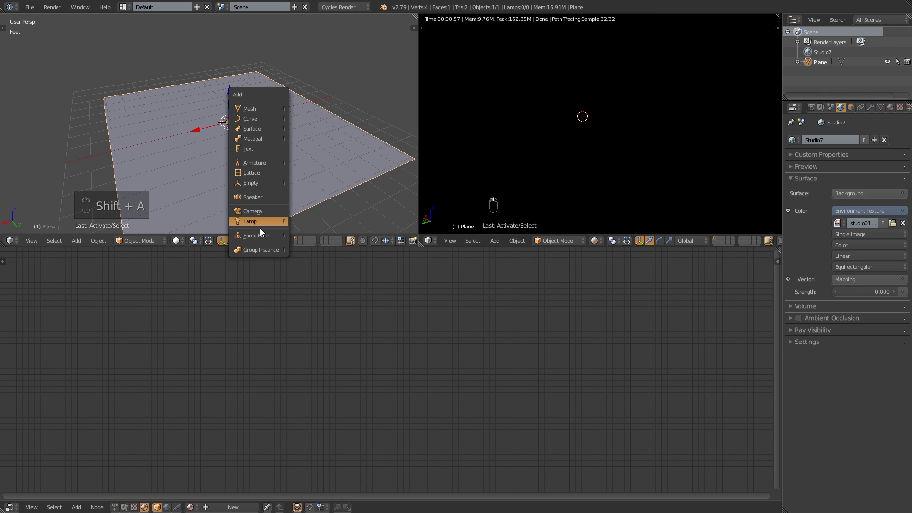
mouse_move(285, 222)
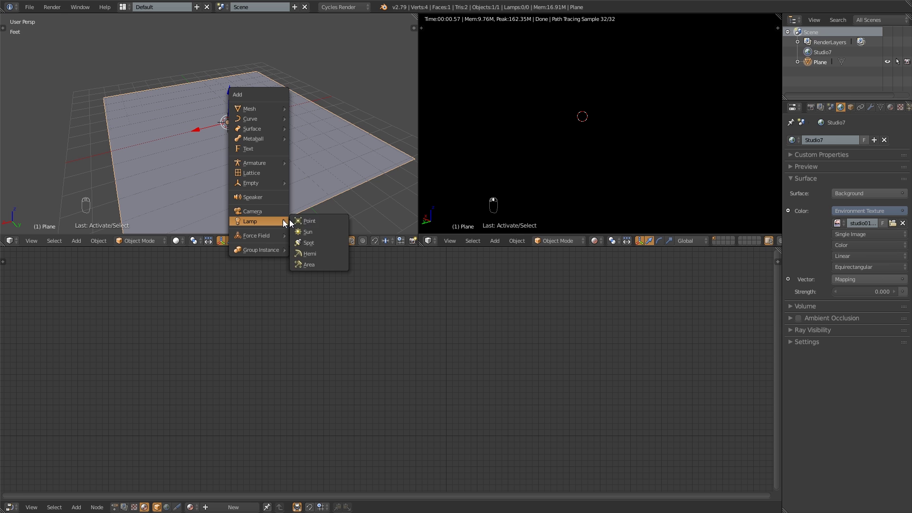
left_click(322, 222)
- Raise the point lamp above the plane and move it along the X axis to light the plane from one side
key("g")
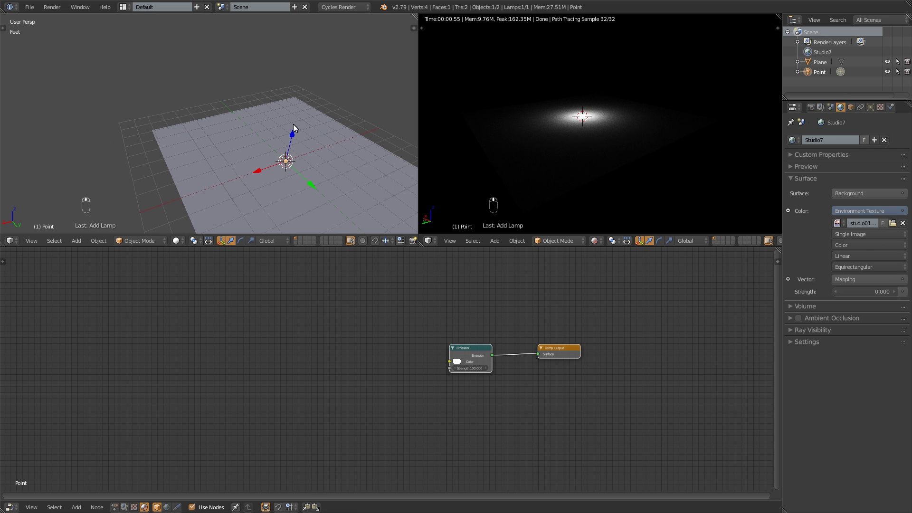
left_click(290, 102)
middle_click_drag(305, 121, 266, 138)
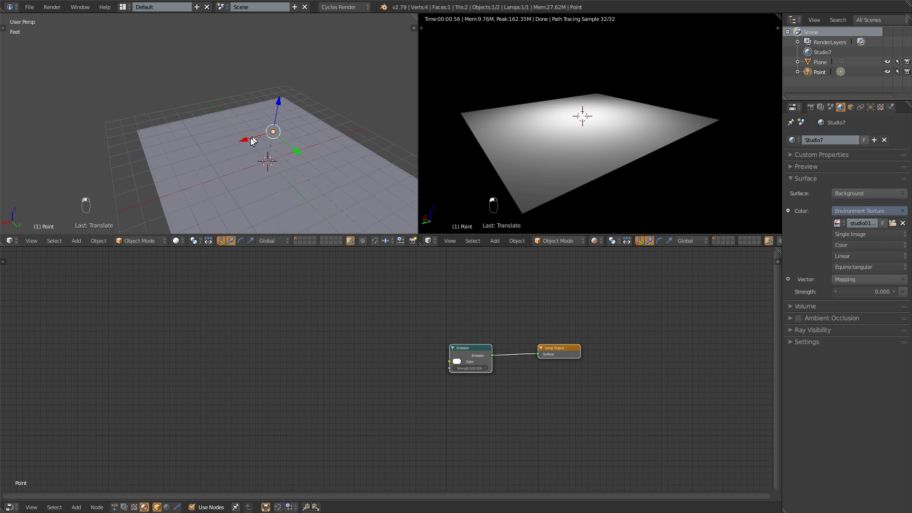
key("g")
key("x")
left_click(332, 122)
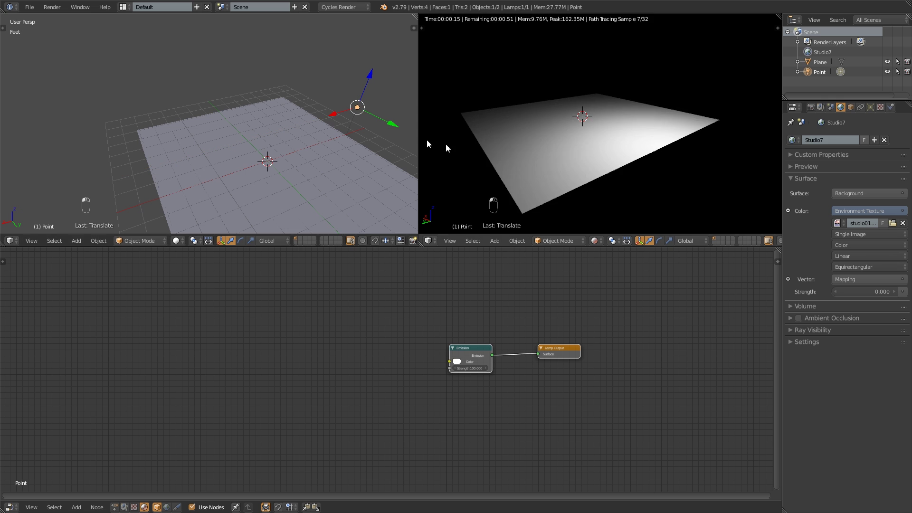
middle_click_drag(646, 159, 635, 133)
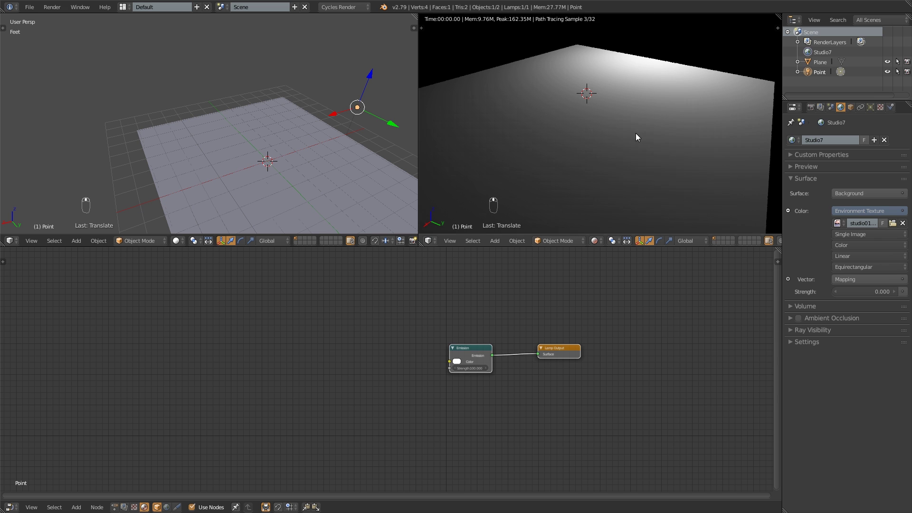
- Select the plane and give it a new material
middle_click_drag(431, 346, 391, 326)
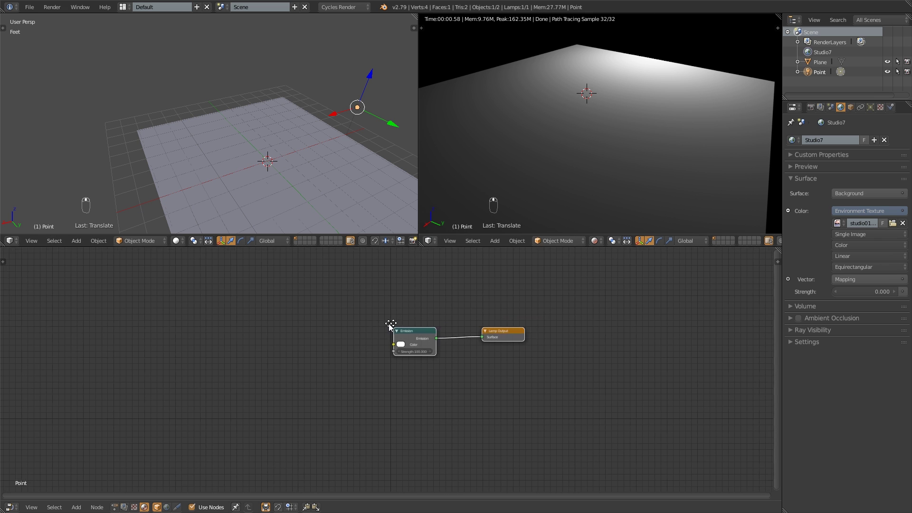
right_click(306, 181)
middle_click_drag(332, 192, 327, 176)
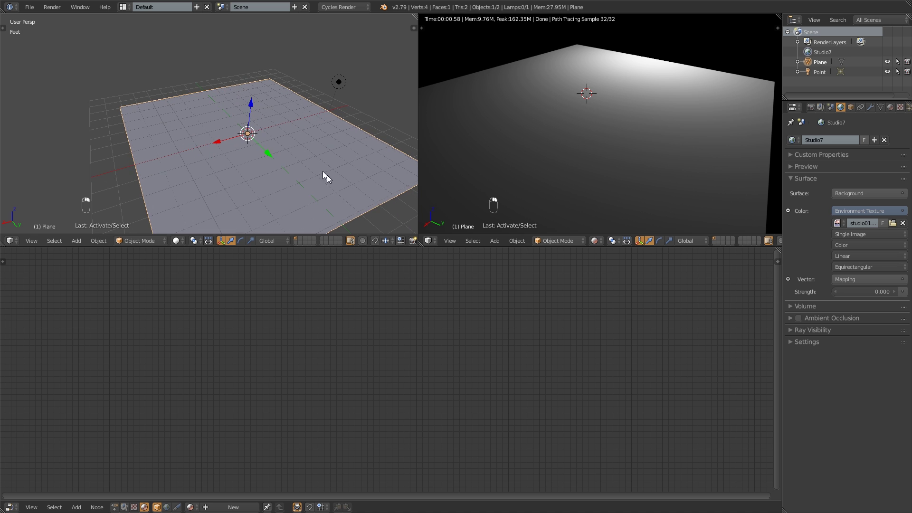
left_click(890, 109)
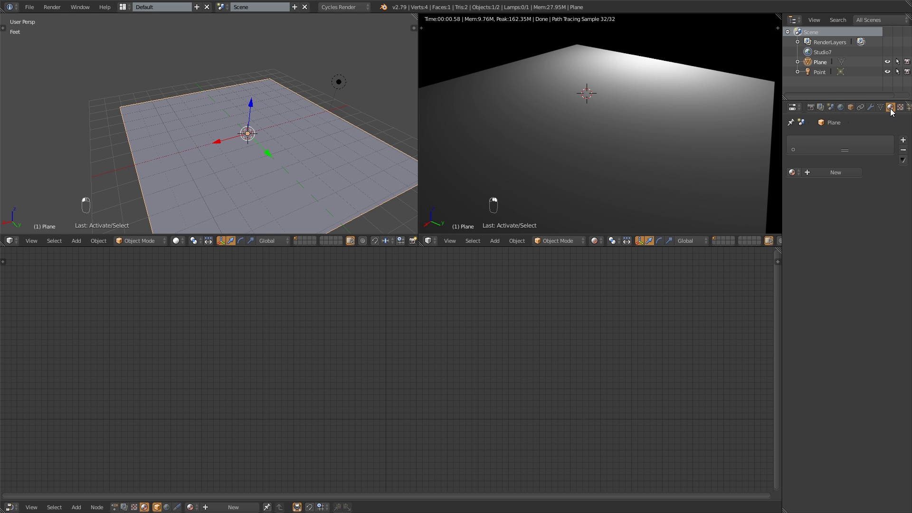
left_click(822, 172)
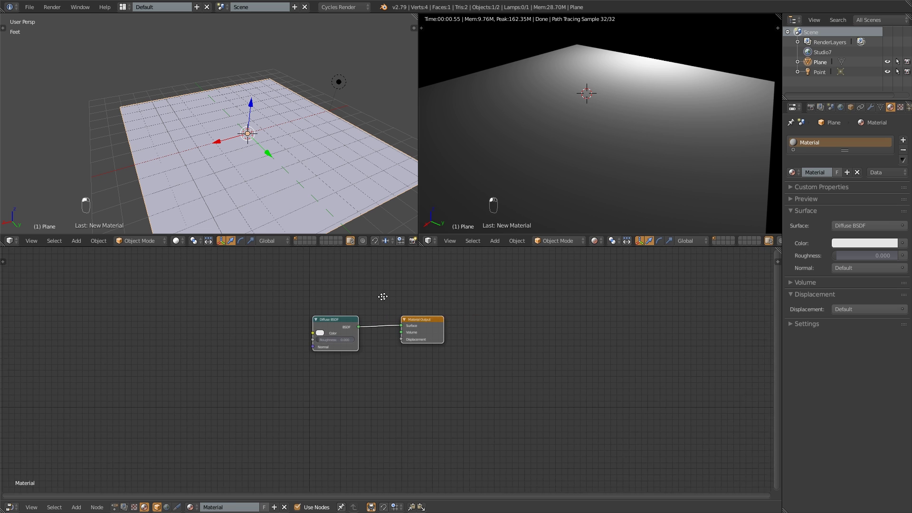
middle_click_drag(383, 297, 378, 301)
- Reposition the material's Diffuse BSDF node and switch its type to Principled BSDF
middle_click_drag(596, 135, 558, 173)
middle_click_drag(395, 303, 392, 299)
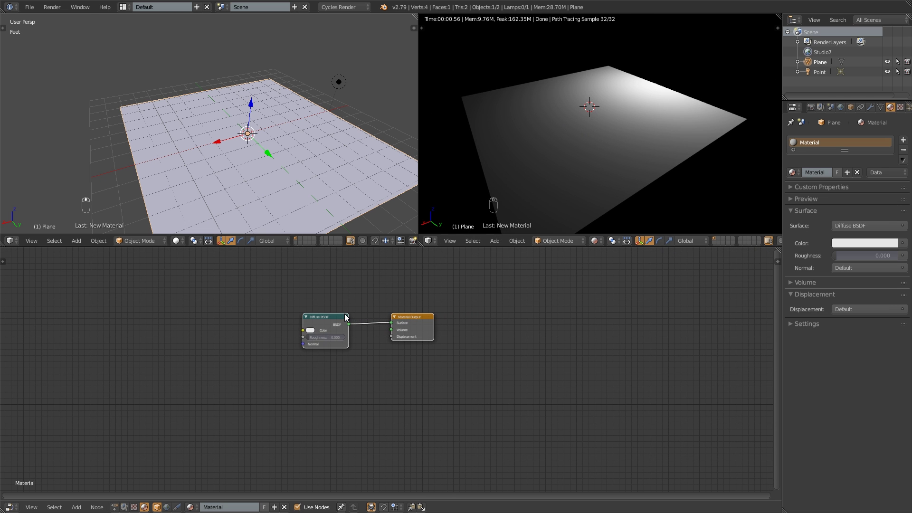
left_click_drag(325, 323, 342, 308)
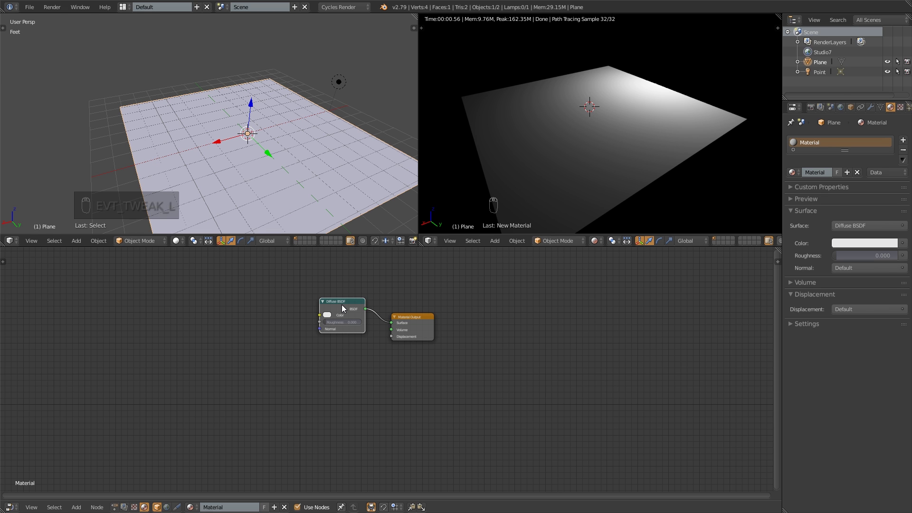
key("shift+s")
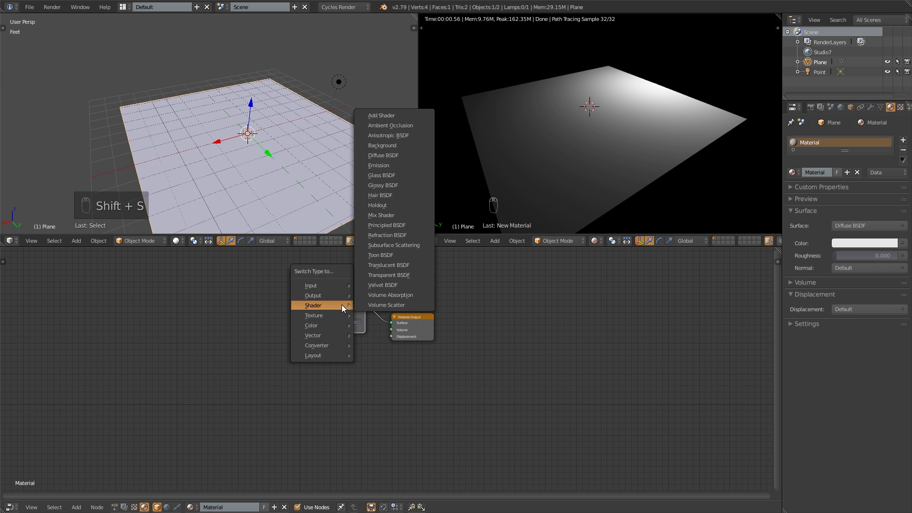
left_click(400, 225)
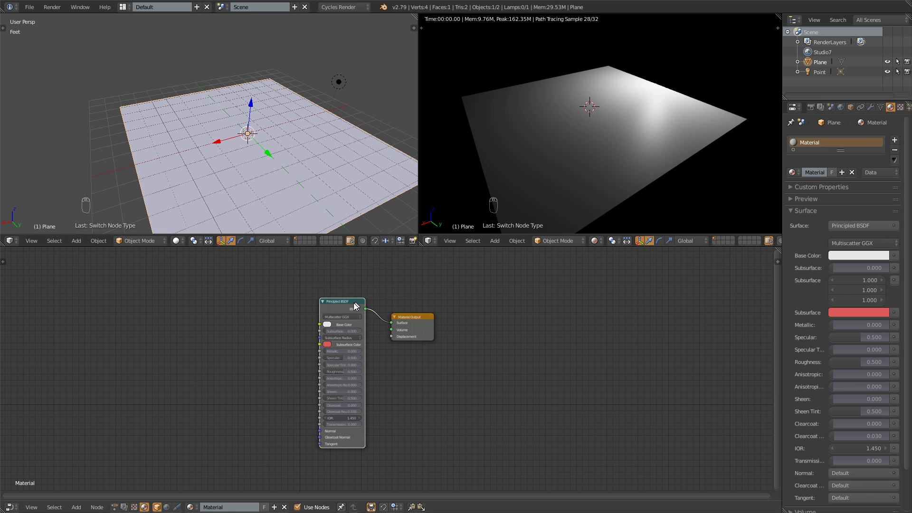
- Search the add-ons in the user preferences for "wra" to check the Node Wrangler add-on, and close the preferences
left_click(36, 8)
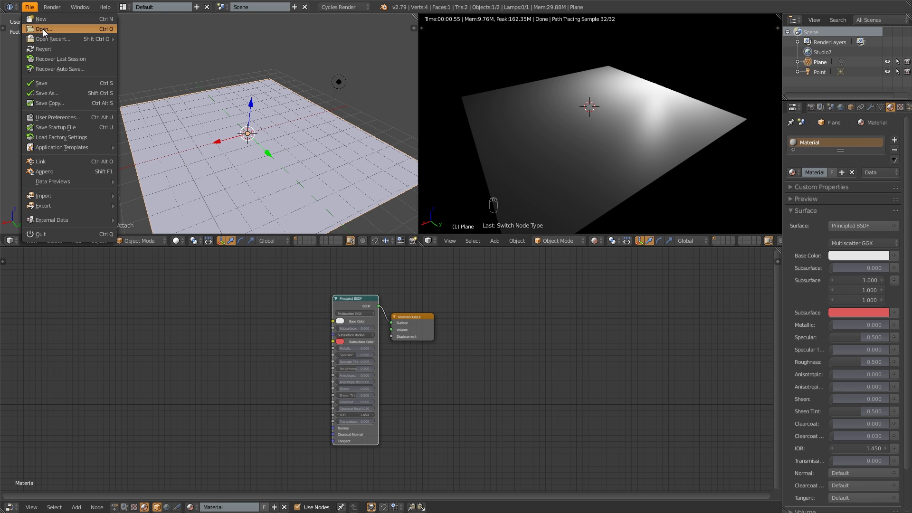
left_click(73, 114)
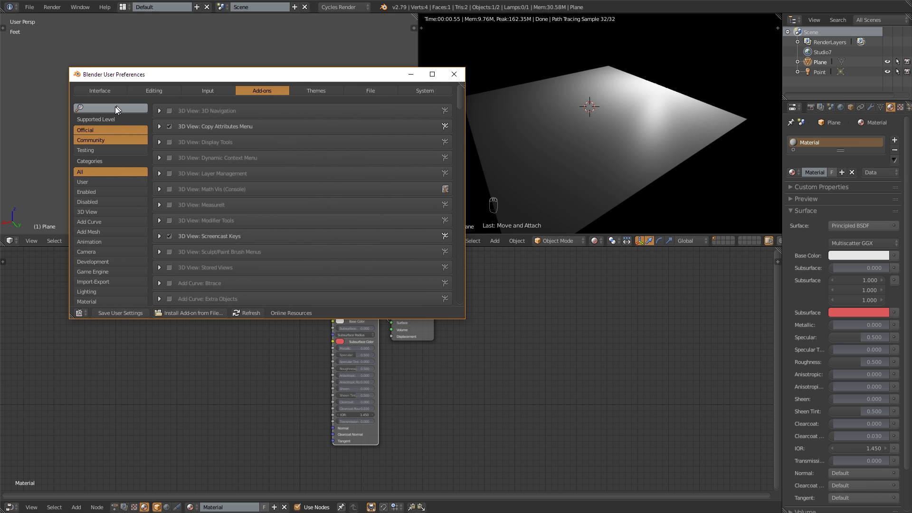
type("wra")
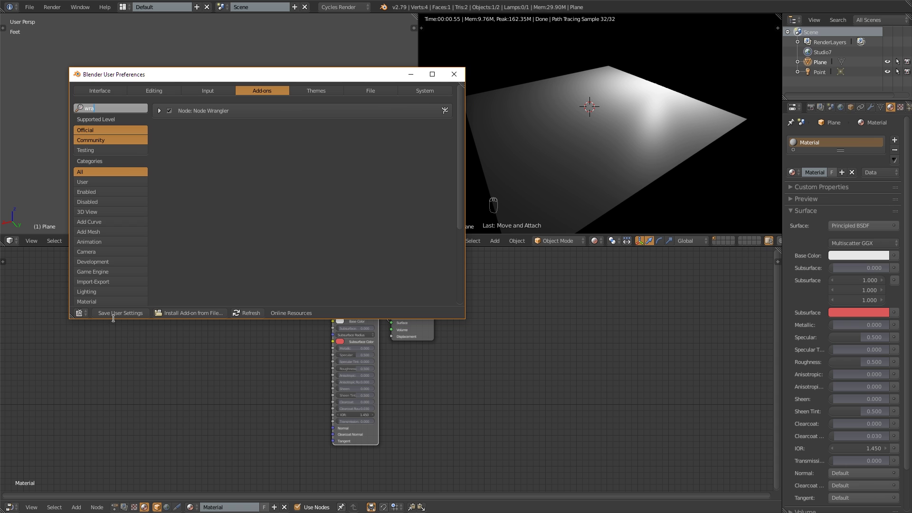
left_click(450, 76)
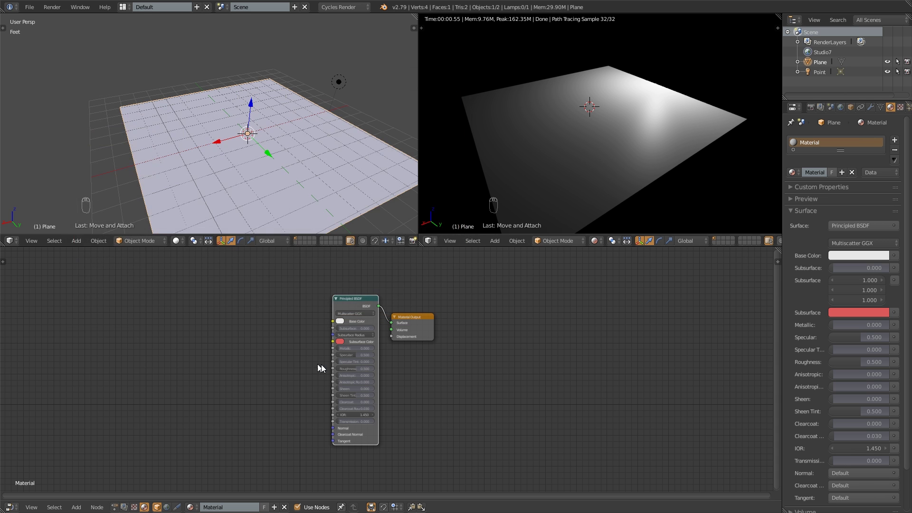
- Spread the Principled BSDF and Material Output nodes farther apart in the node editor
middle_click_drag(331, 350, 306, 345)
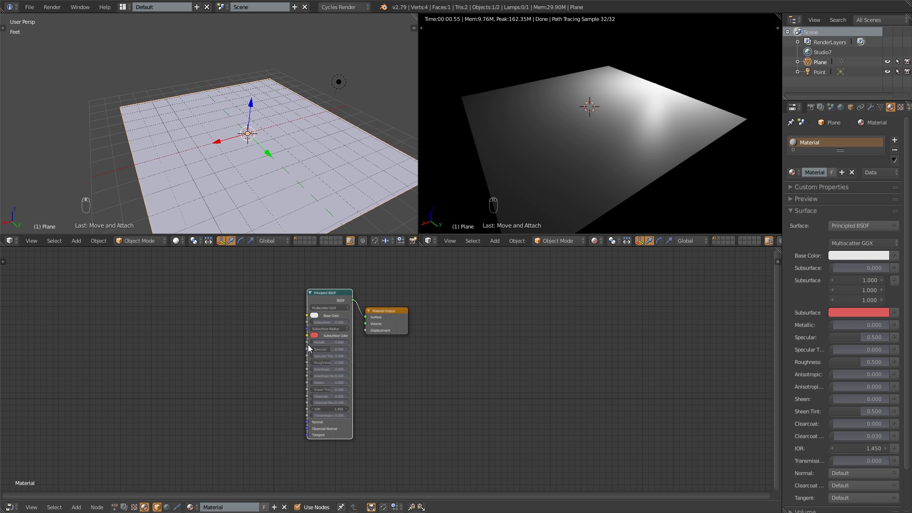
left_click_drag(328, 293, 333, 292)
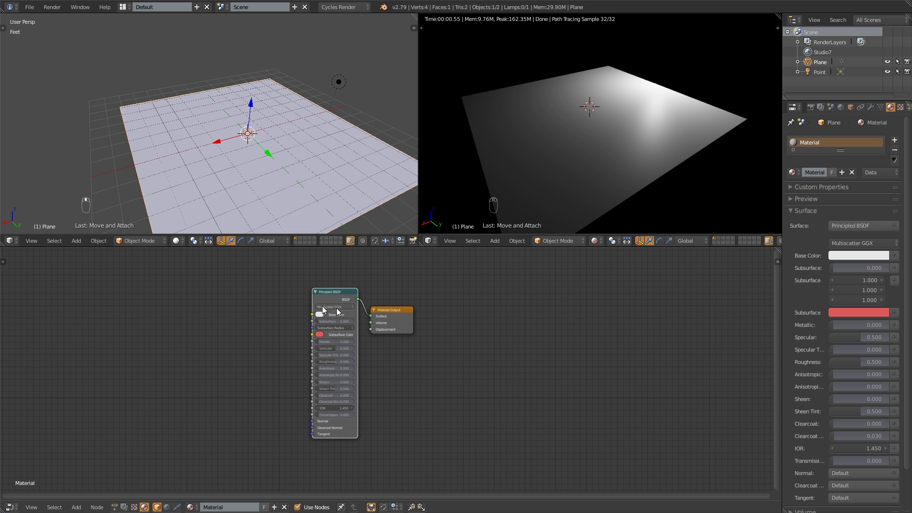
left_click_drag(393, 312, 409, 313)
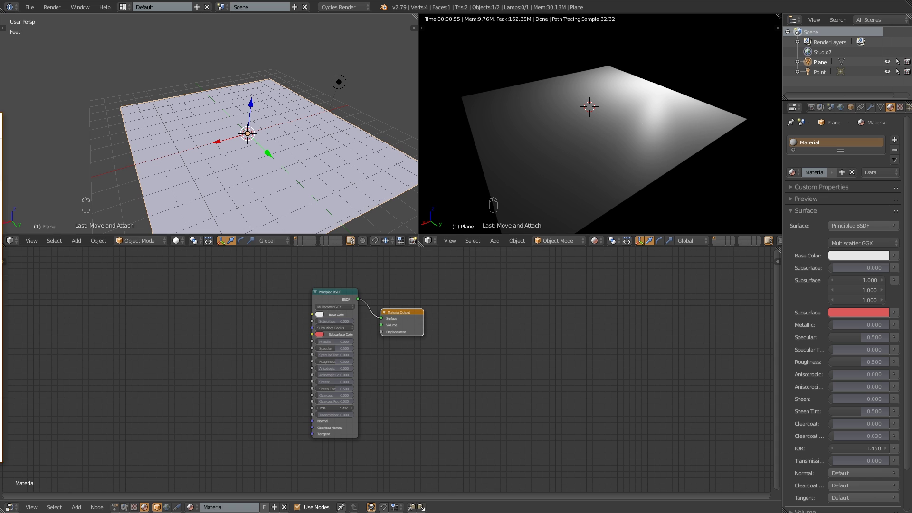
- Switch to the Tiles05 3K folder in File Explorer and examine the COL_VAR1, GLOSS and NRM texture maps
key("alt+Tab")
left_click(304, 201)
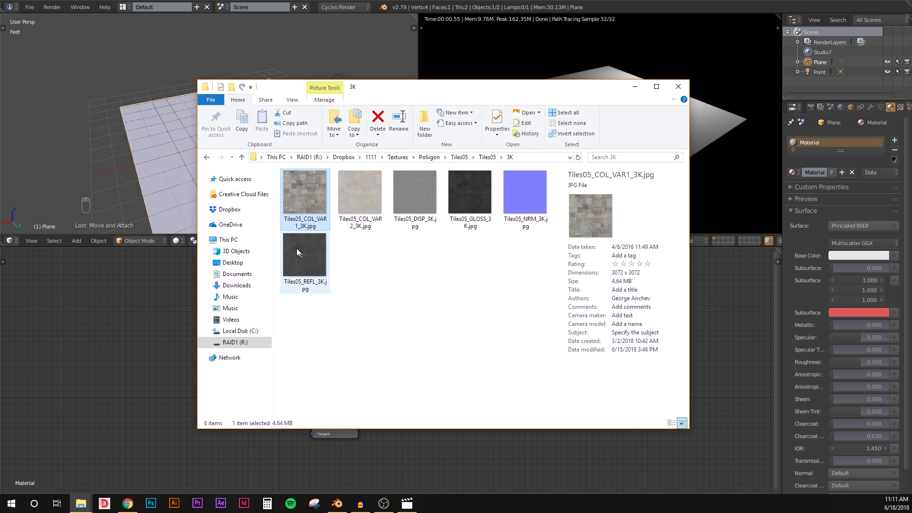
left_click(468, 196)
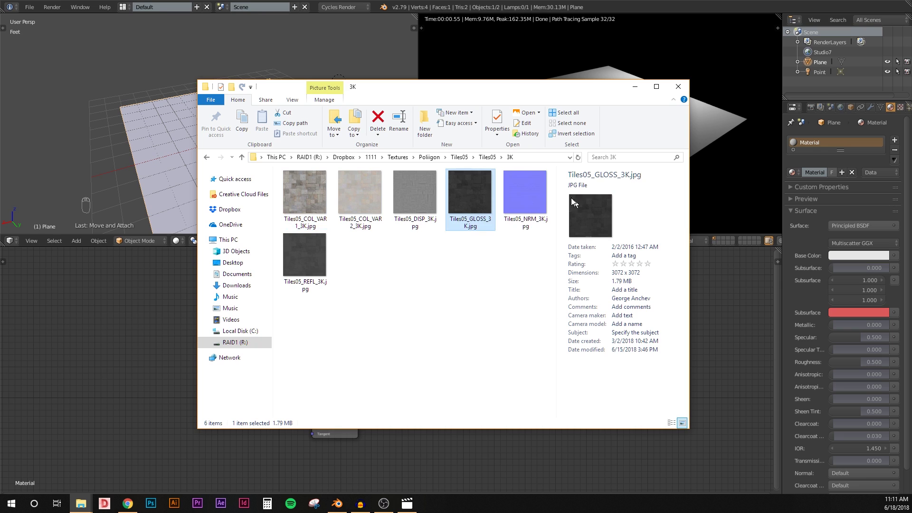
left_click(525, 193)
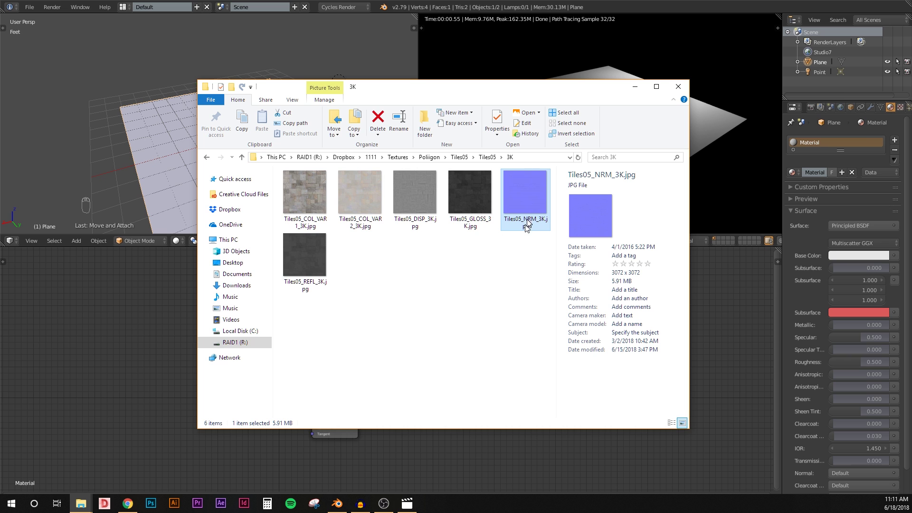
- Add Tiles05_COL_VAR1_3K.jpg to the material as an Image Texture node and link its Color output to the Principled BSDF's Base Color
left_click_drag(436, 92, 567, 70)
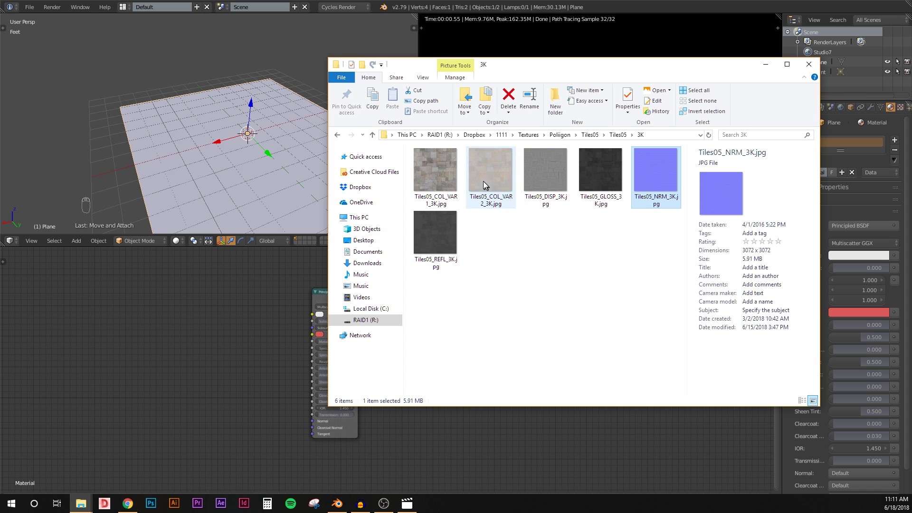
left_click_drag(445, 178, 225, 330)
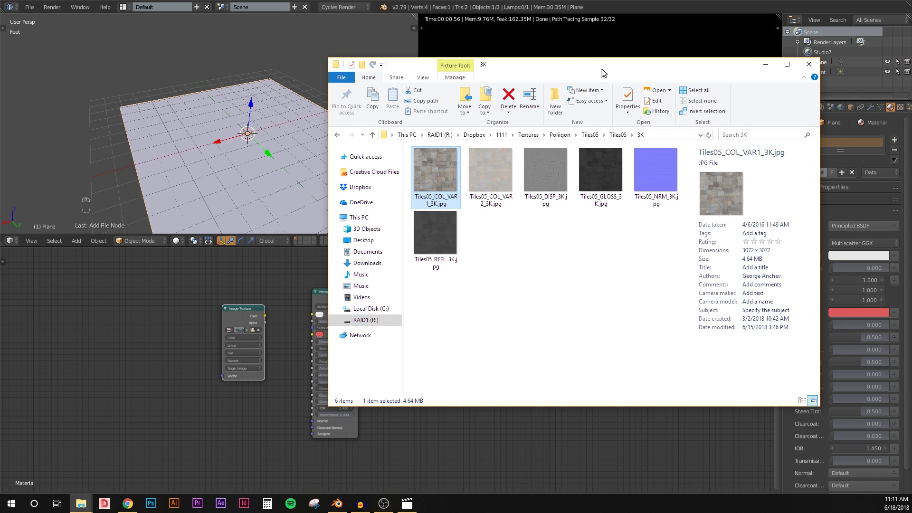
left_click(765, 65)
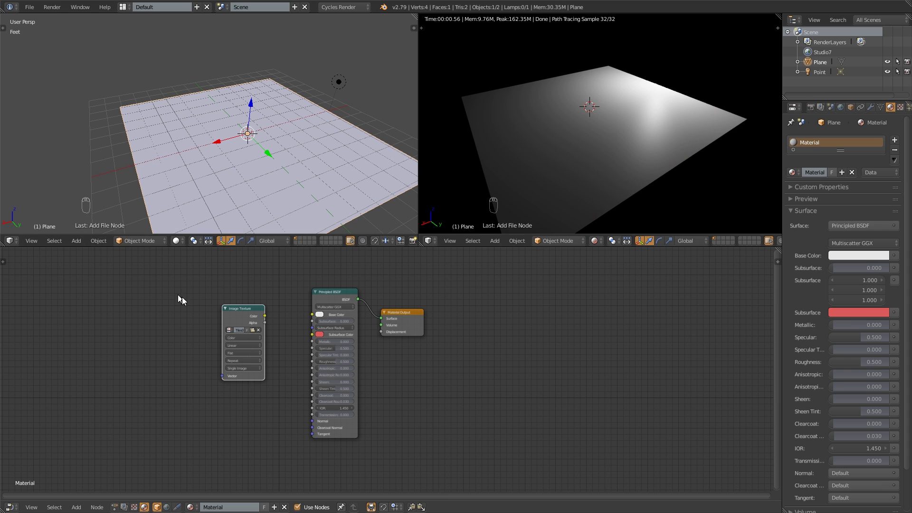
left_click_drag(222, 318, 312, 314)
middle_click_drag(585, 78, 554, 134)
middle_click_drag(614, 110, 593, 116)
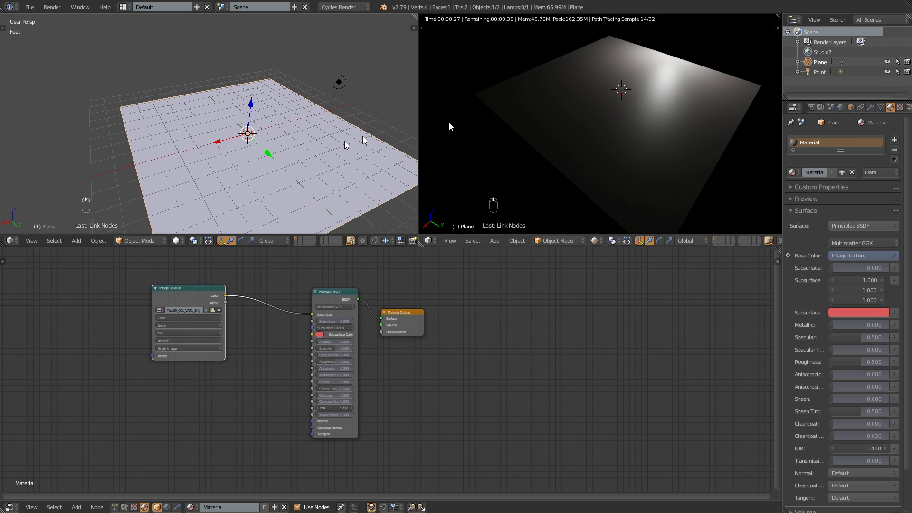
- Unwrap the plane's UVs in Edit Mode, and return to Object Mode
right_click(174, 159)
middle_click_drag(220, 141, 250, 137)
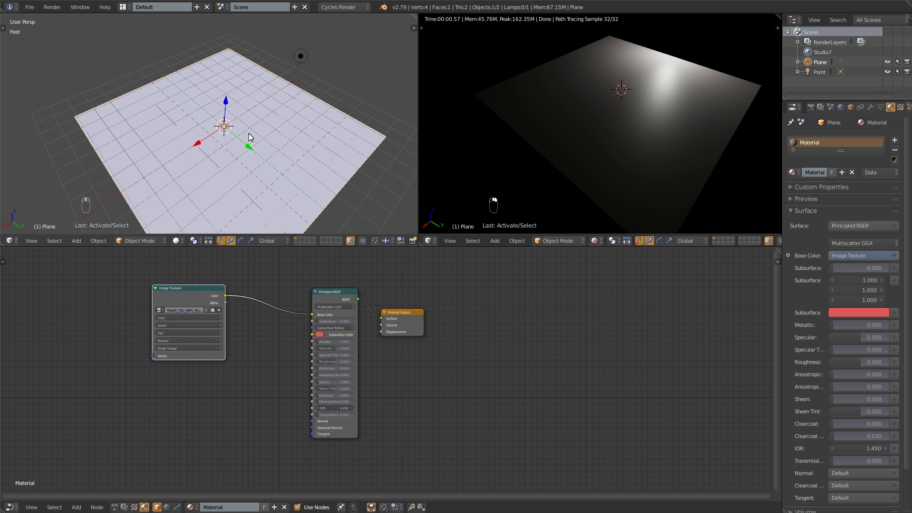
key("Tab")
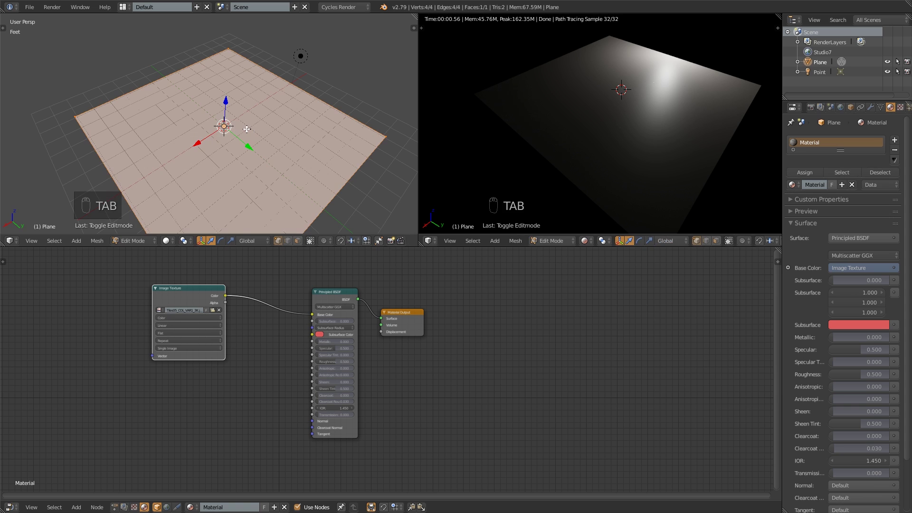
key("u")
left_click(244, 129)
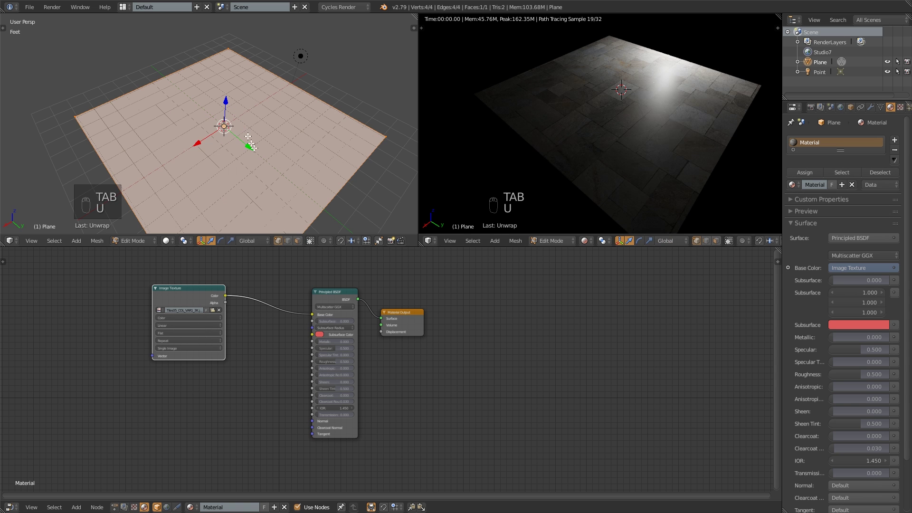
middle_click_drag(251, 145, 264, 139)
key("Tab")
key("Tab")
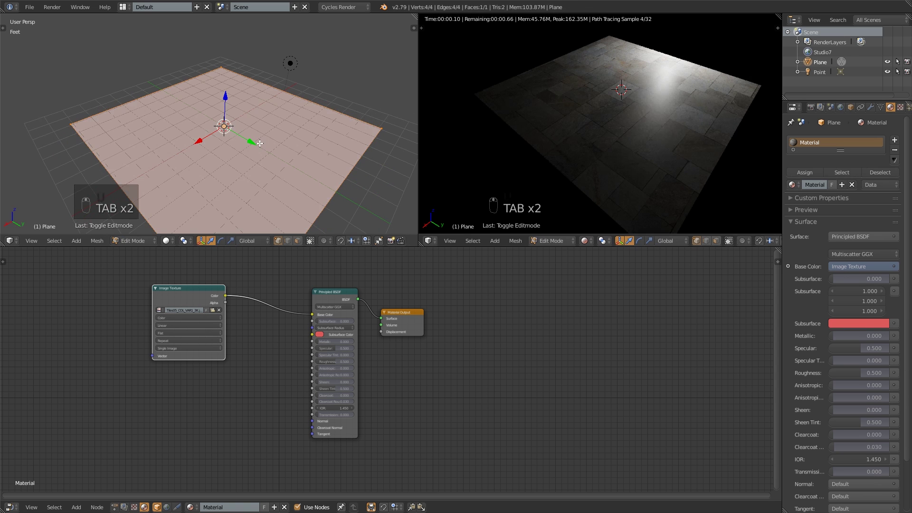
key("u")
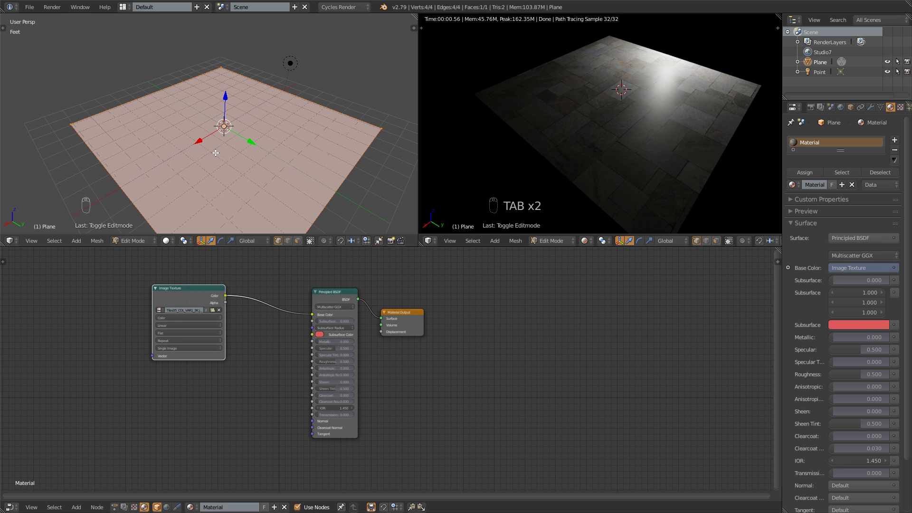
key("Tab")
mouse_move(228, 154)
middle_mouse_down()
mouse_move(230, 167)
mouse_move(341, 139)
mouse_move(228, 159)
middle_mouse_up()
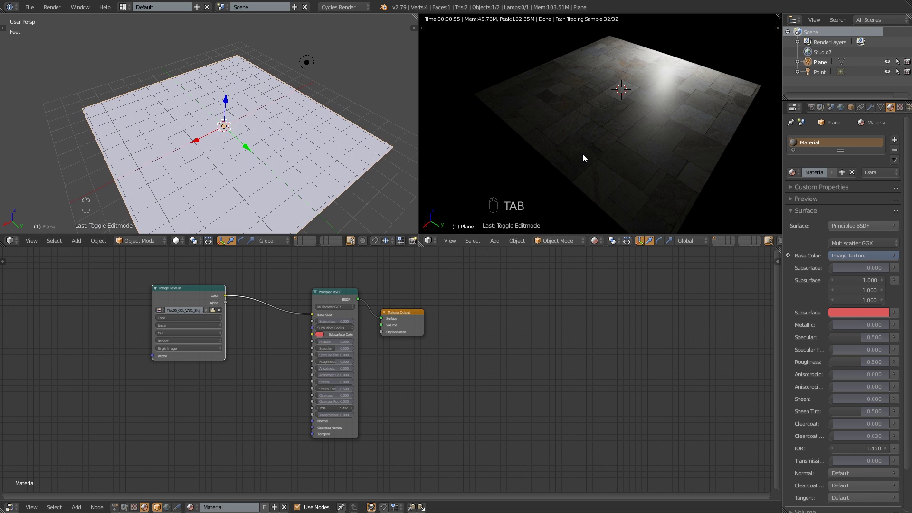
- Check the tile texture in the rendered view and move the colour Image Texture node closer to the Principled BSDF
mouse_move(583, 158)
middle_mouse_down()
mouse_move(666, 132)
mouse_move(651, 163)
mouse_move(616, 70)
middle_mouse_up()
scroll(640, 103, "down", 6)
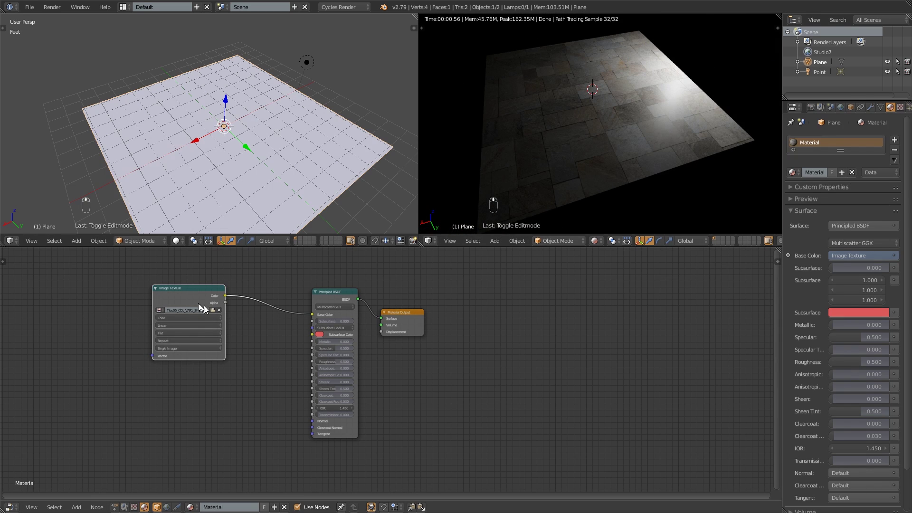
left_click_drag(187, 292, 219, 288)
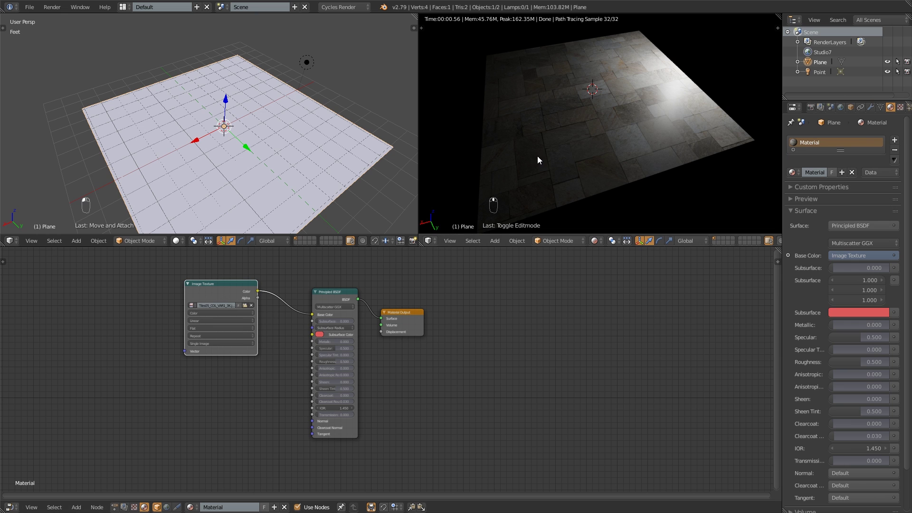
mouse_move(537, 156)
middle_mouse_down()
mouse_move(662, 136)
mouse_move(605, 140)
mouse_move(551, 160)
middle_mouse_up()
scroll(551, 161, "up", 2)
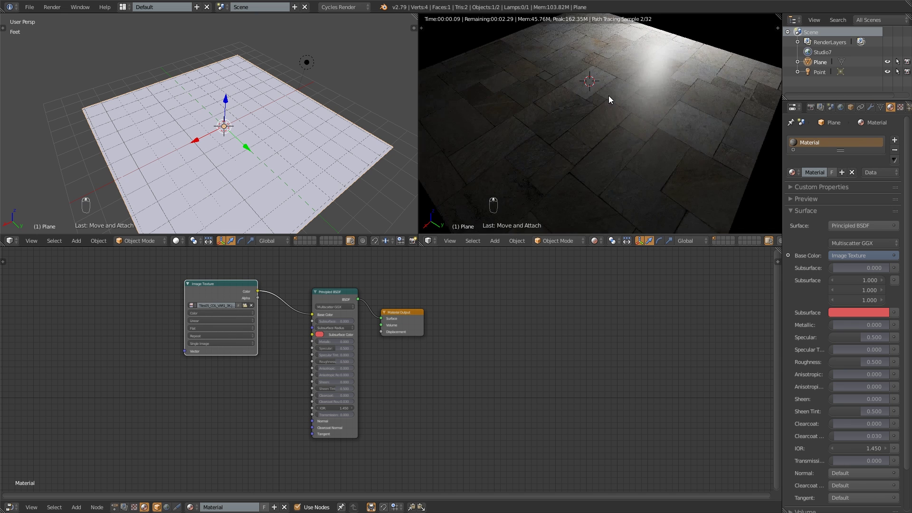
scroll(618, 166, "up", 1)
middle_click_drag(491, 323, 586, 317)
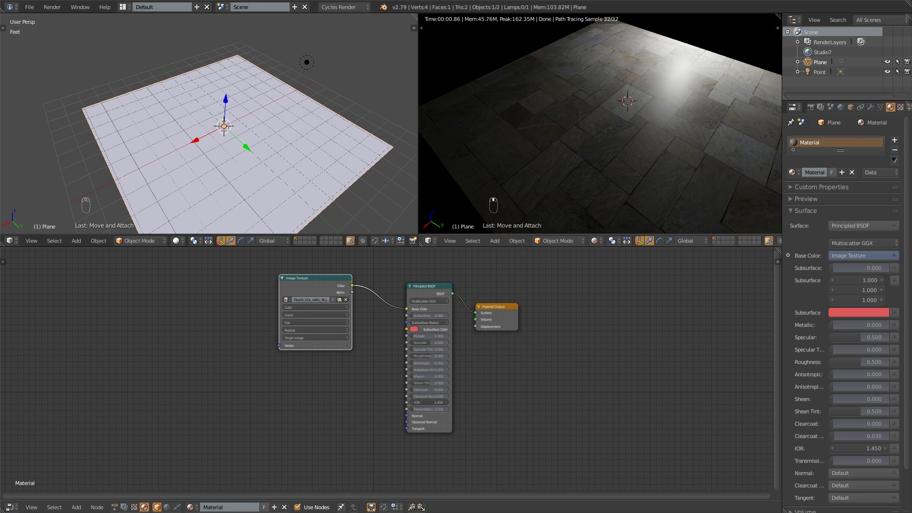
- Add Tiles05_NRM_3K.jpg as an Image Texture node below the colour texture and link its Color output to the Principled BSDF's Normal input
key("alt+Tab")
left_click_drag(237, 64, 503, 45)
left_click(552, 157)
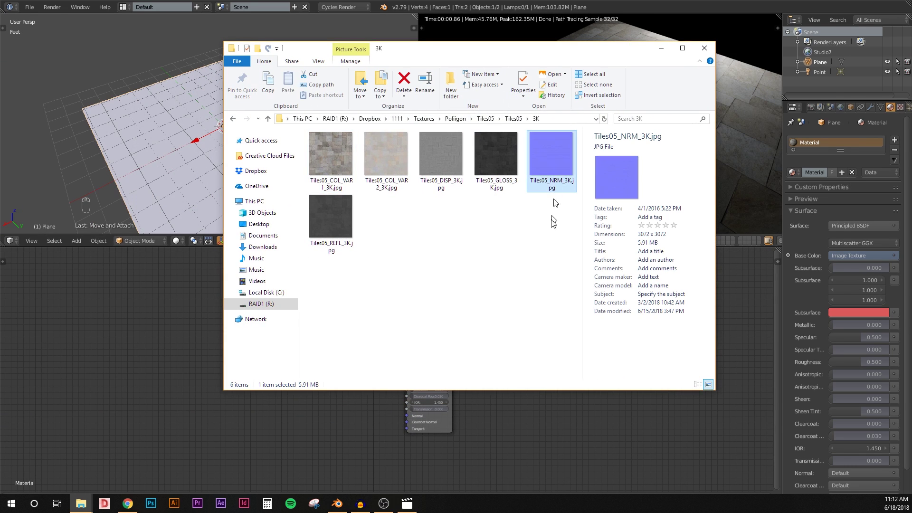
left_click_drag(549, 158, 123, 340)
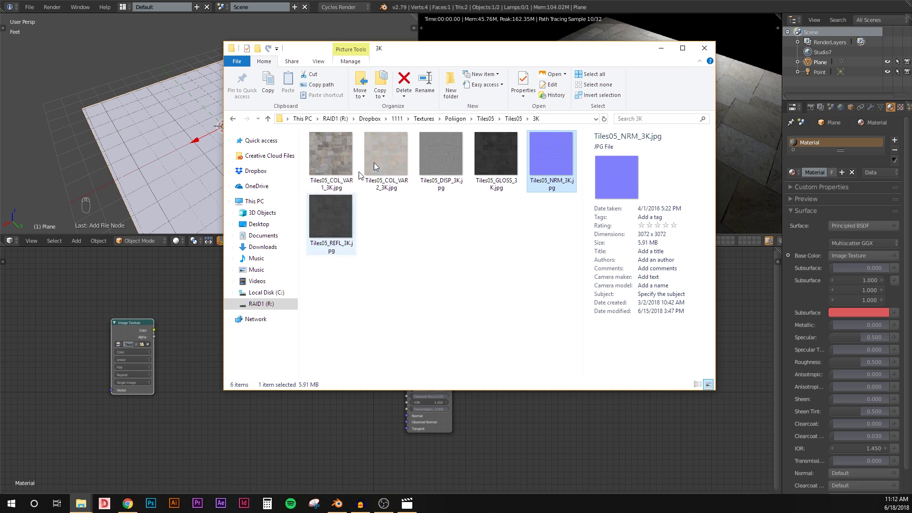
key("alt+Tab")
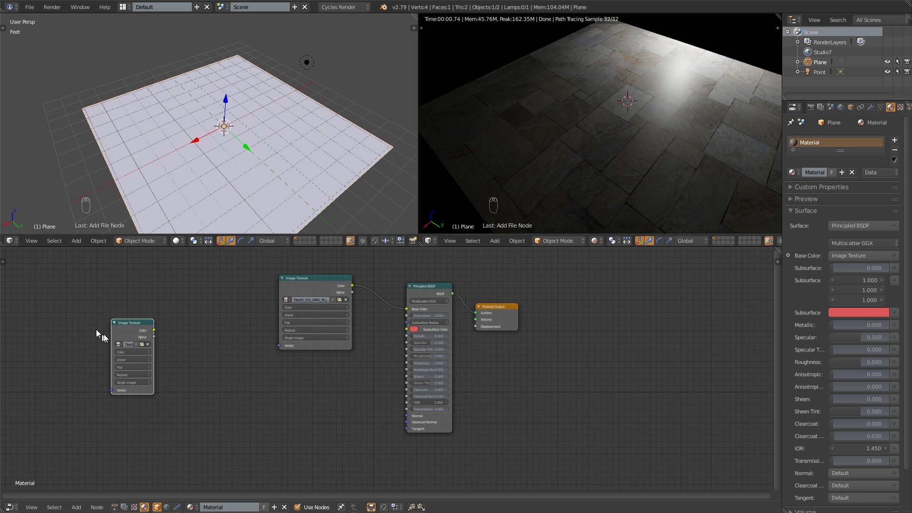
left_click_drag(114, 324, 319, 426)
middle_click_drag(332, 376, 316, 356)
left_click_drag(314, 401, 381, 386)
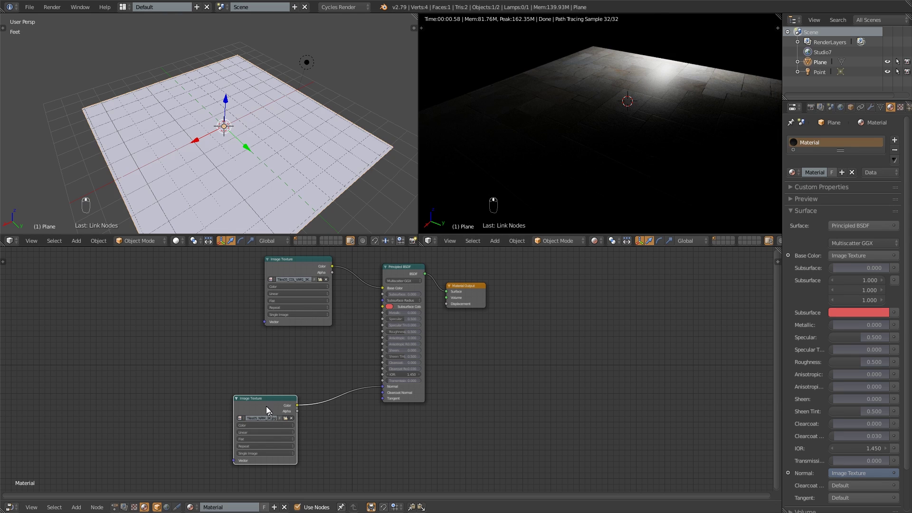
- Set the normal map texture's color space to Non-Color Data and reposition its node
left_click_drag(265, 398, 219, 363)
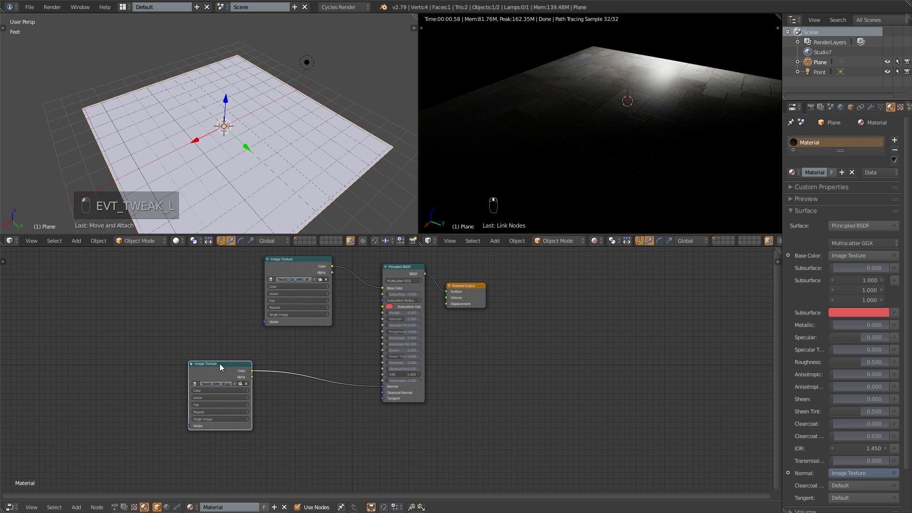
left_click(218, 390)
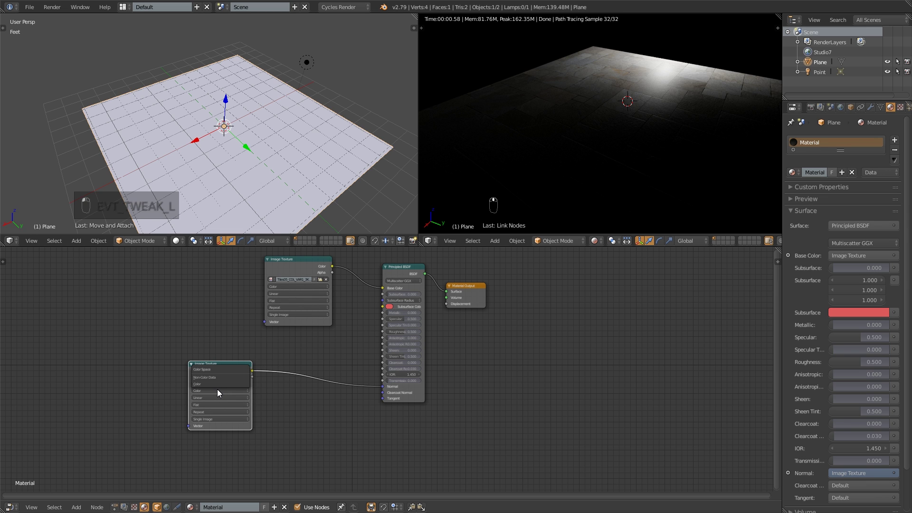
left_click(212, 377)
left_click_drag(229, 364, 217, 400)
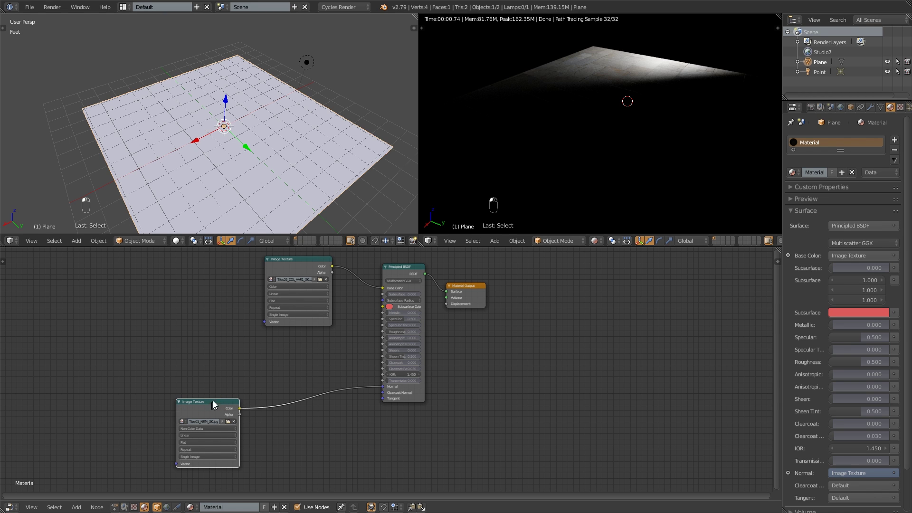
left_click_drag(213, 401, 221, 393)
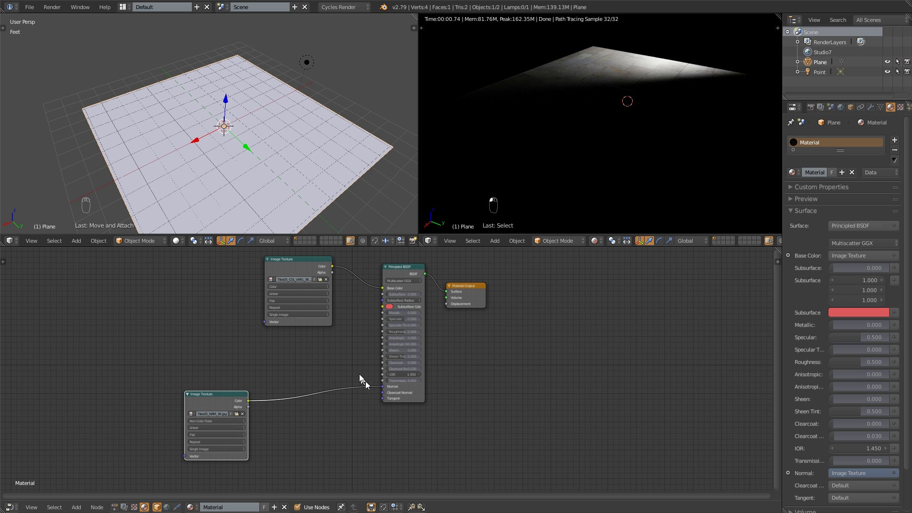
left_click_drag(382, 288, 384, 288)
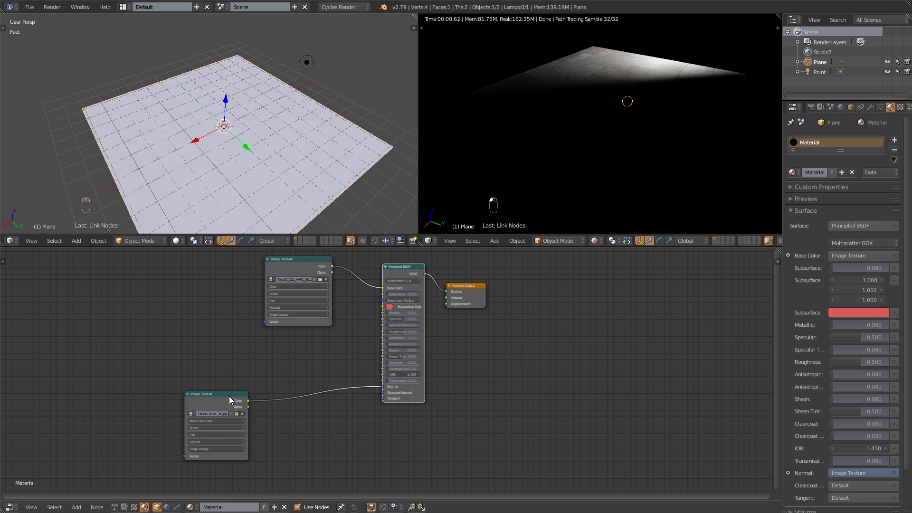
- Make room beside the normal texture node and insert a Normal Map node on its link to the Principled BSDF's Normal input
left_click_drag(229, 396, 215, 414)
key("shift+a")
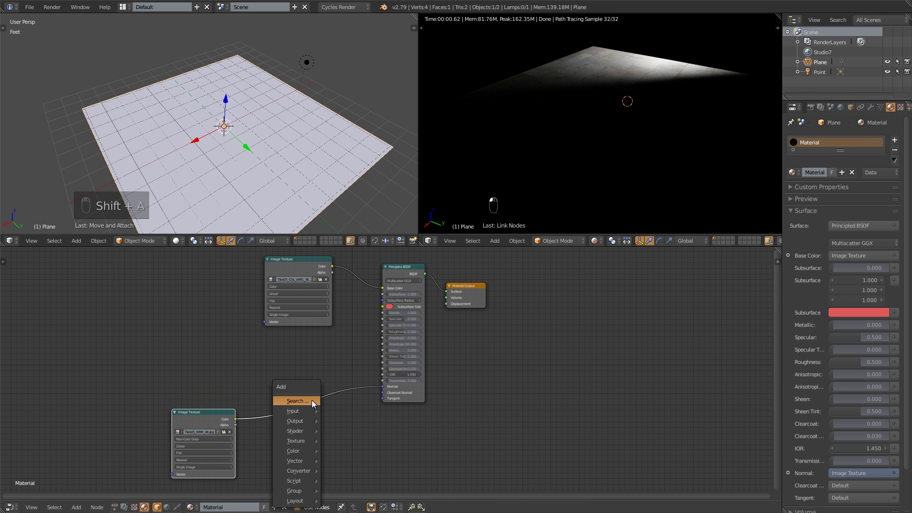
mouse_move(298, 432)
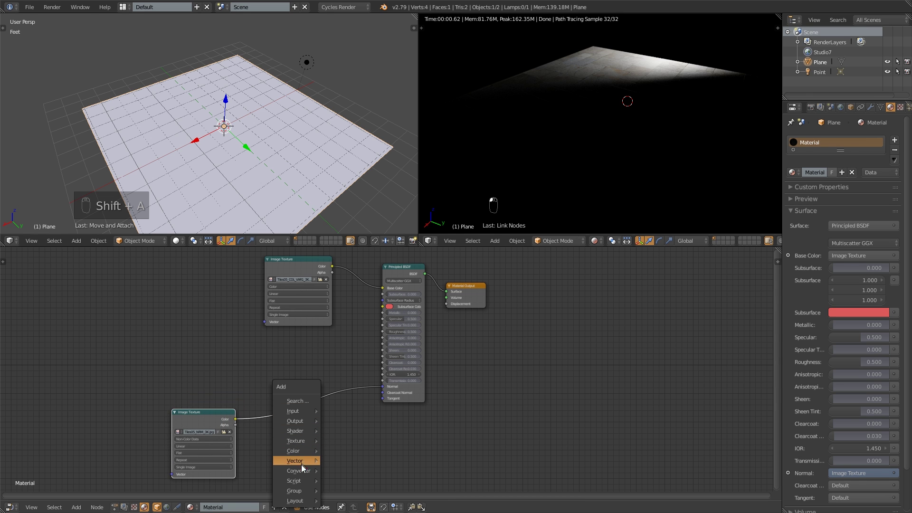
mouse_move(301, 461)
left_click(343, 439)
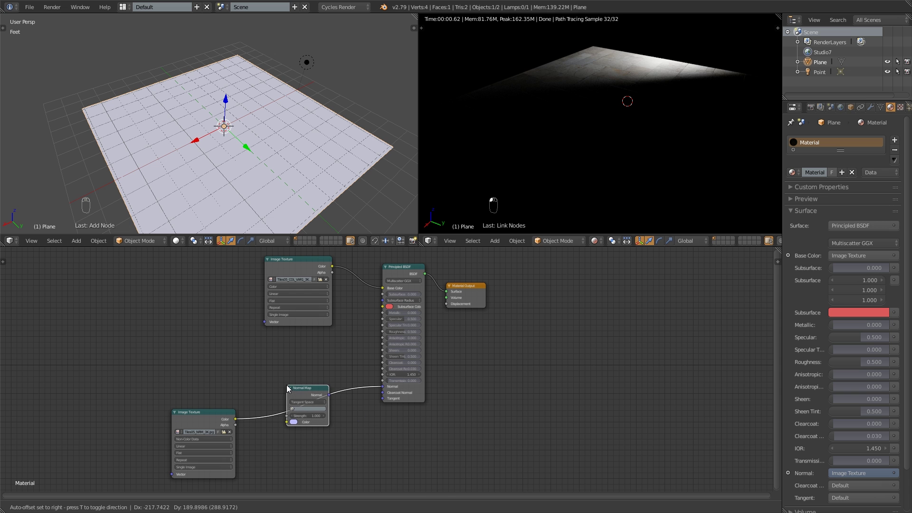
left_click(286, 385)
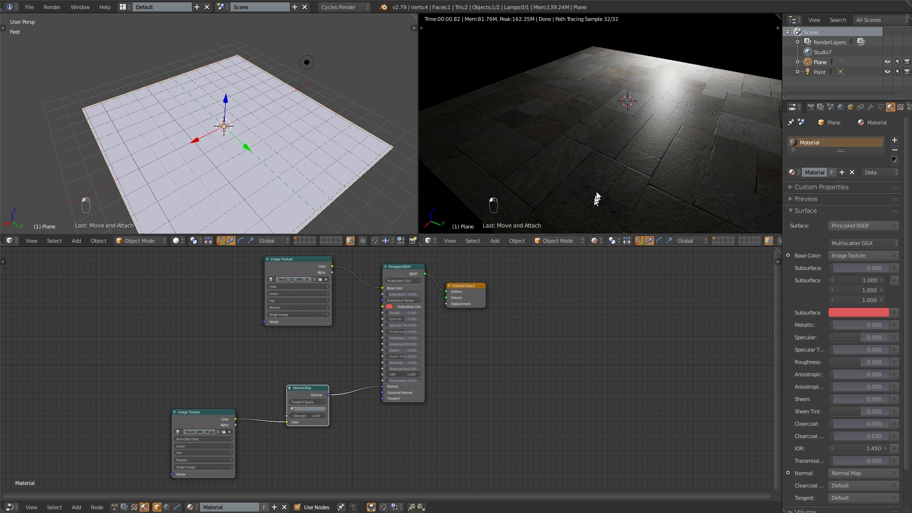
- Move the point lamp about 2.7 feet along the X axis so it sits over the plane's far edge
middle_click_drag(597, 198, 620, 163)
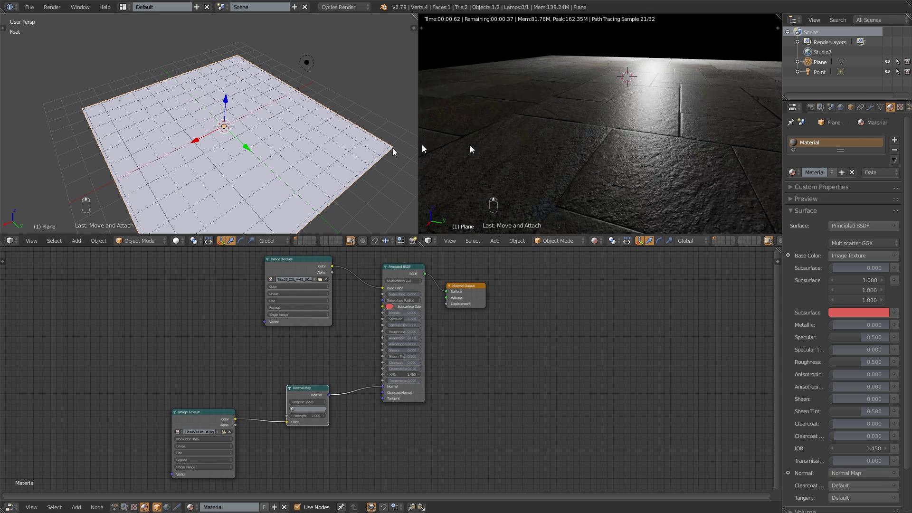
right_click(307, 63)
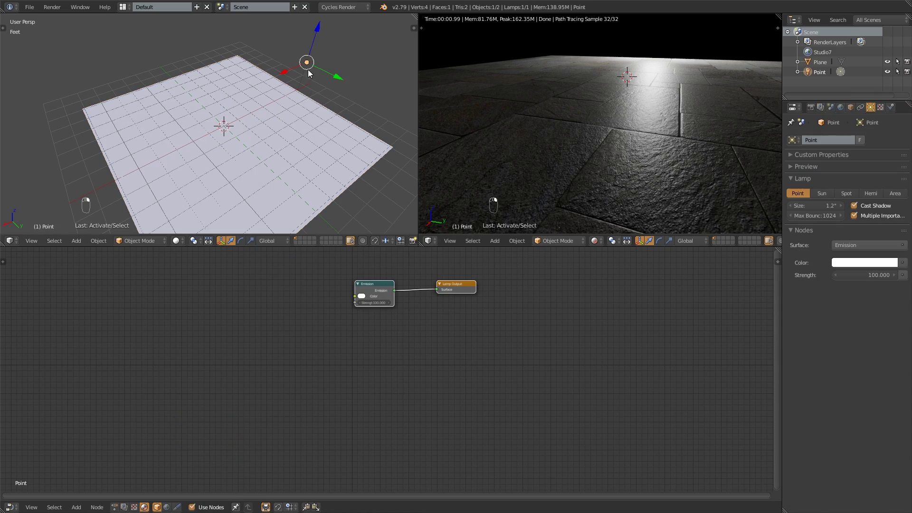
key("g")
key("x")
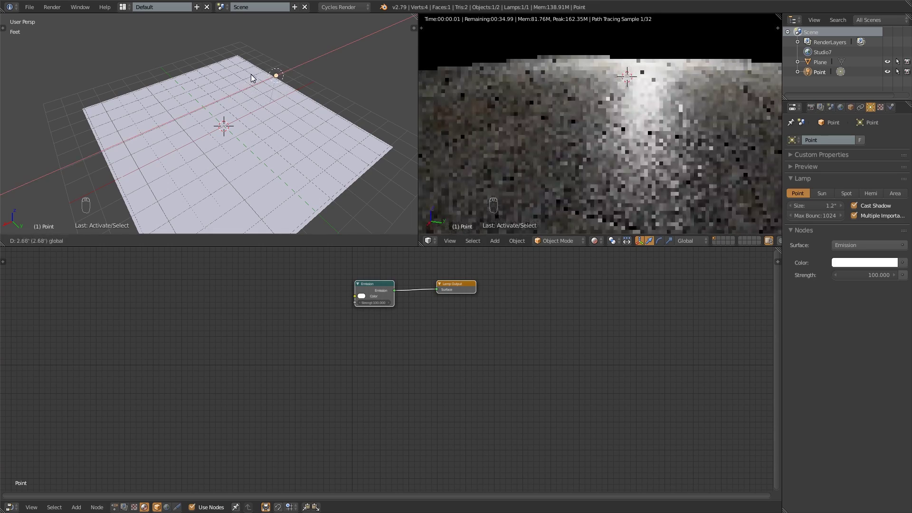
left_click(249, 78)
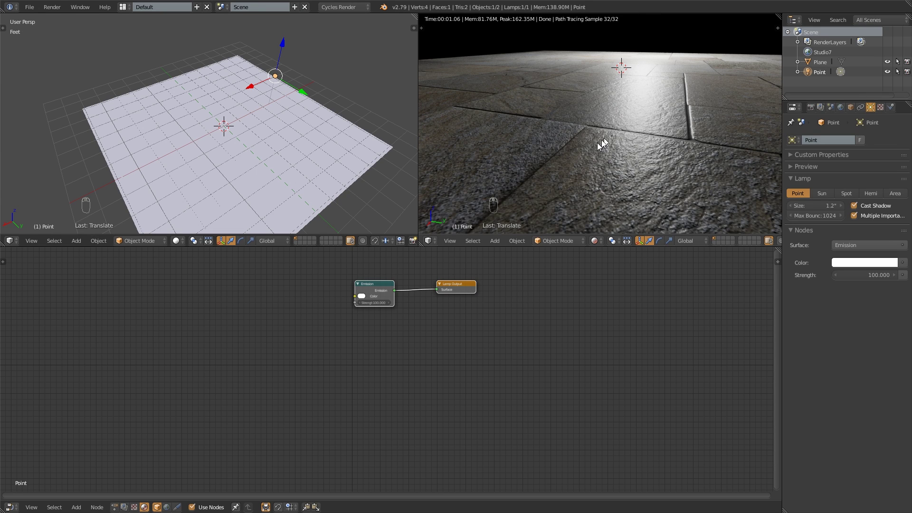
- Reselect the plane and rearrange its material nodes, moving the Normal Map and normal texture toward the Principled BSDF and the colour texture away
right_click(259, 185)
middle_click_drag(460, 319, 467, 340)
middle_click_drag(348, 321, 338, 320)
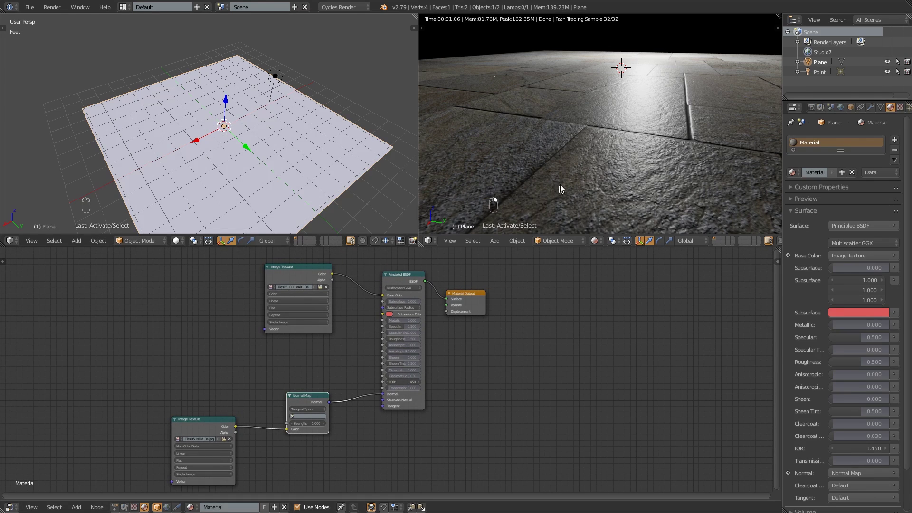
middle_click_drag(560, 184, 612, 157)
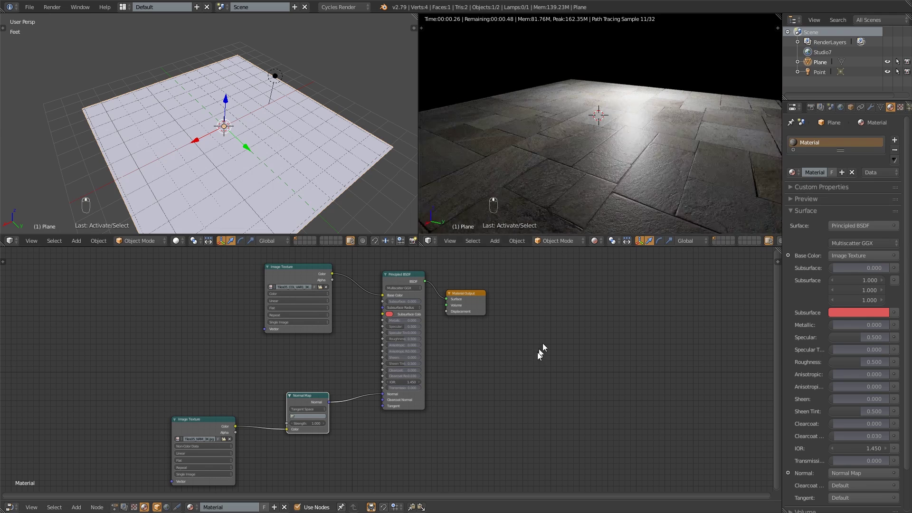
middle_click_drag(535, 368, 612, 365)
left_click_drag(398, 394, 424, 405)
left_click_drag(294, 422, 343, 413)
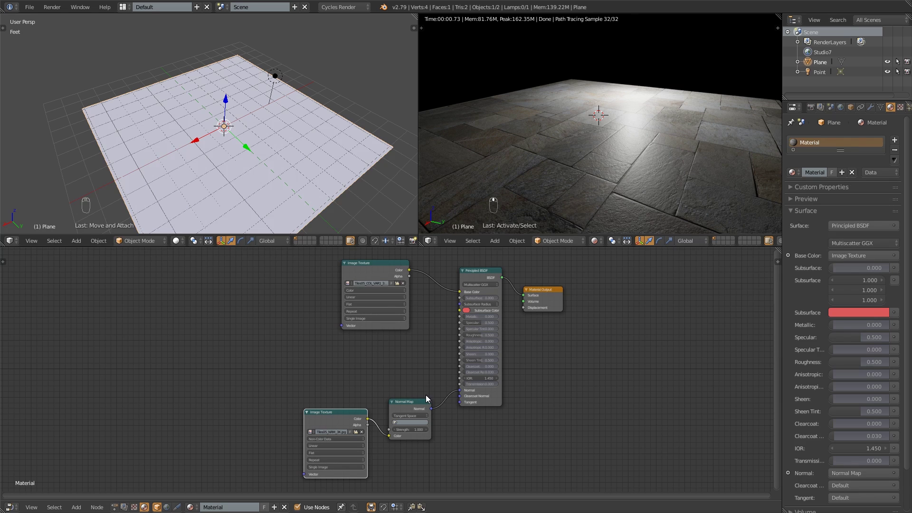
left_click_drag(353, 266, 318, 263)
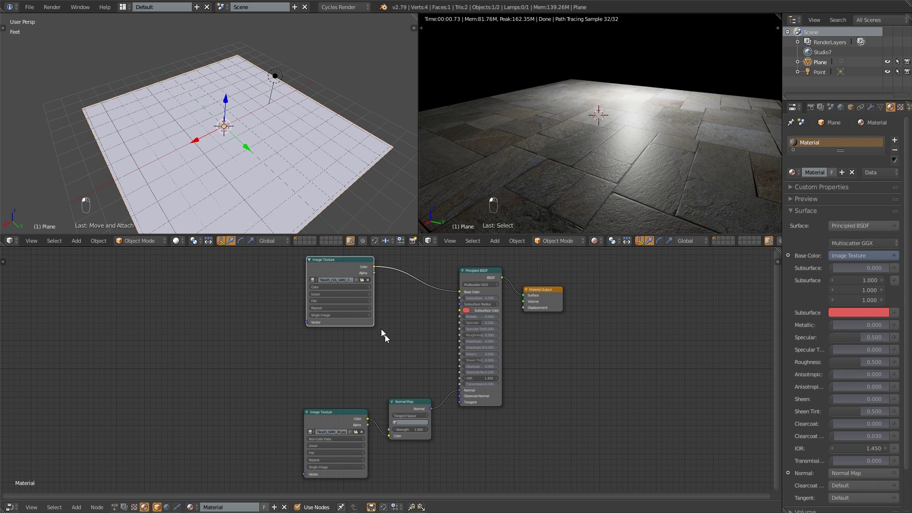
- Bring Tiles05_GLOSS_3K.jpg from the 3K texture folder into the material as an Image Texture node
mouse_move(385, 335)
middle_mouse_down()
mouse_move(377, 323)
mouse_move(374, 349)
middle_mouse_up()
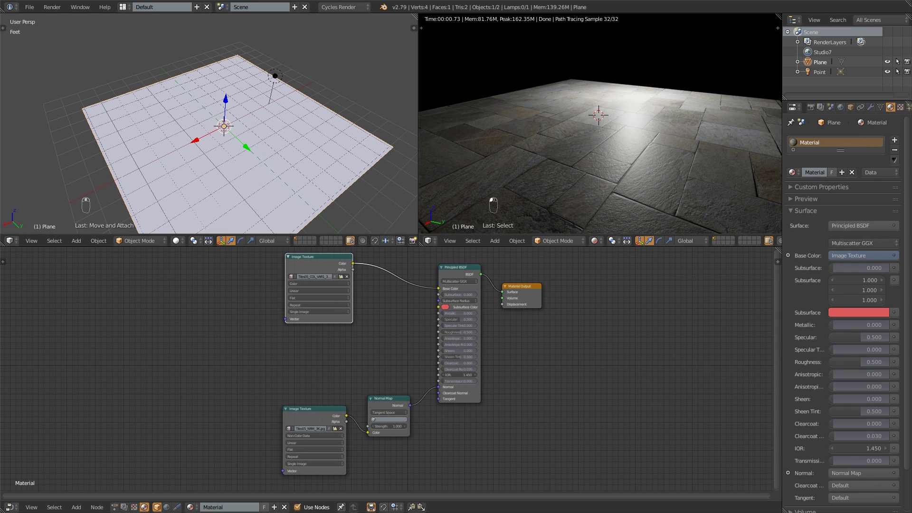
key("alt+Tab")
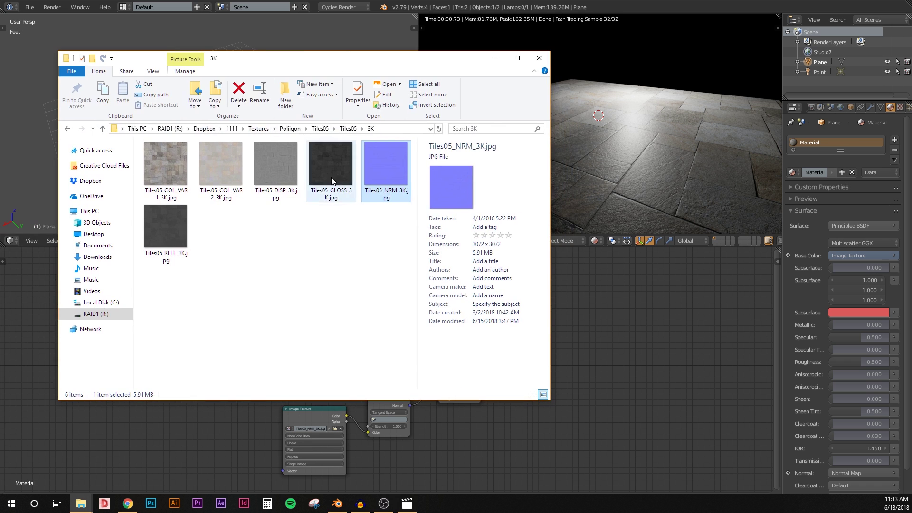
left_click(332, 192)
left_click_drag(334, 163, 232, 444)
left_click(495, 58)
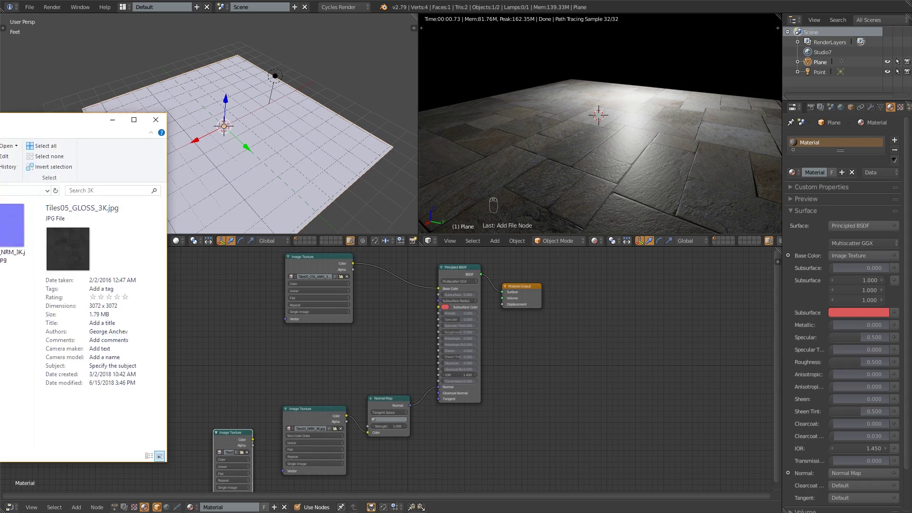
- Position the gloss Image Texture node between the colour and normal texture nodes, leaving room before the Principled BSDF
left_click_drag(239, 433, 312, 333)
left_click(312, 333)
left_click_drag(291, 364, 253, 364)
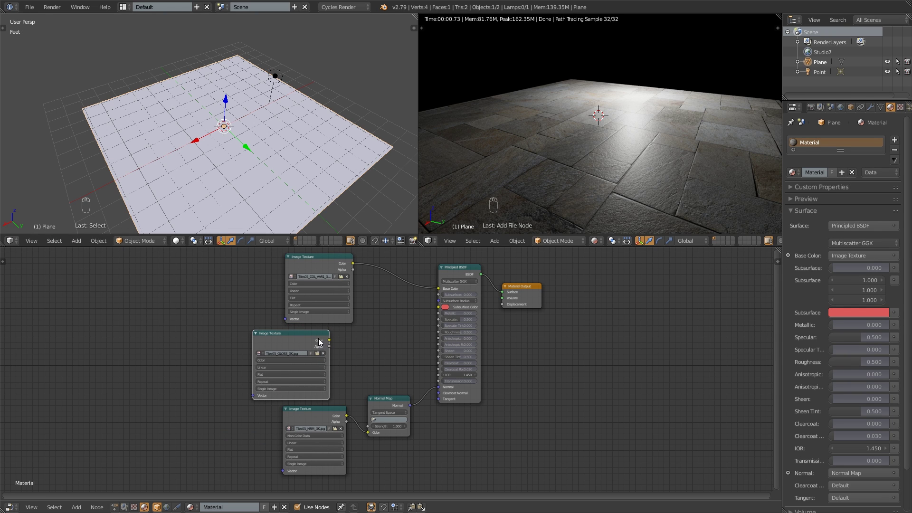
left_click_drag(329, 340, 389, 338)
middle_click_drag(422, 358, 389, 363)
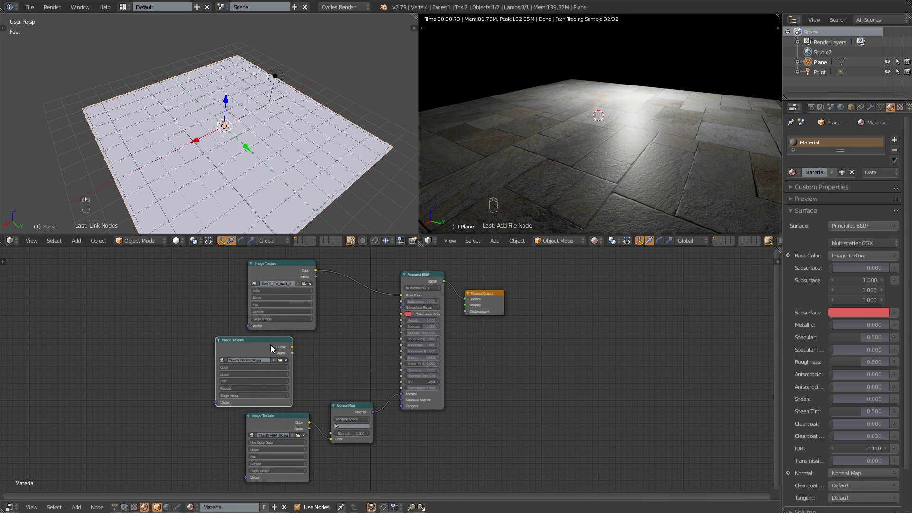
left_click_drag(269, 344, 292, 342)
scroll(447, 323, "up", 1)
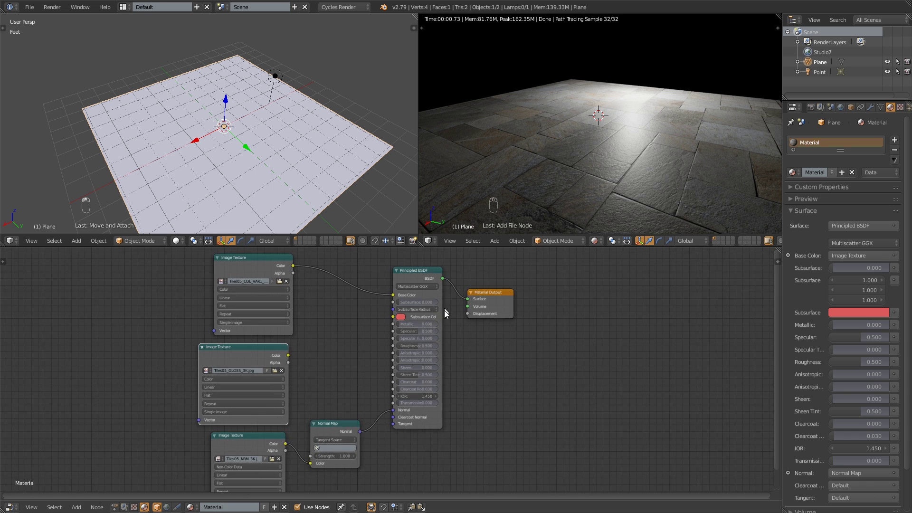
scroll(447, 313, "up", 1)
- Lower the Principled BSDF's roughness to 0.114 and save over tut2.blend
right_click(580, 161)
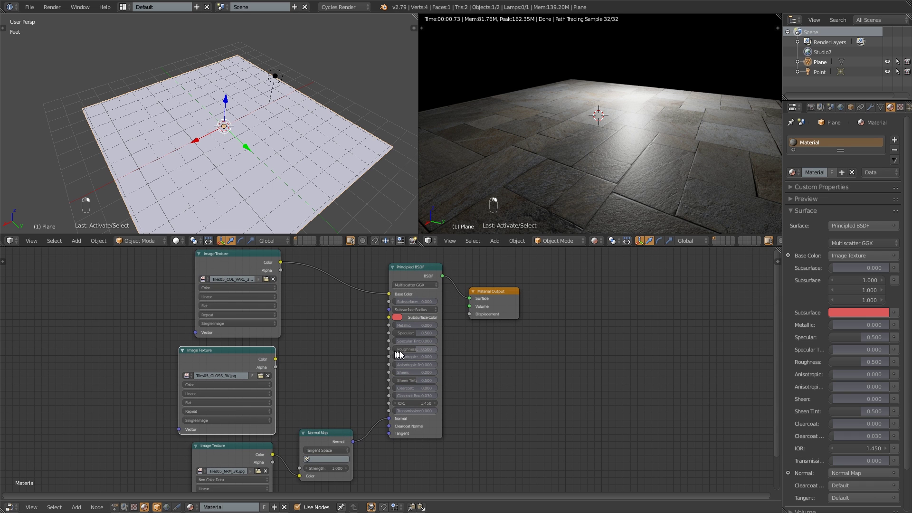
left_click_drag(401, 349, 400, 349)
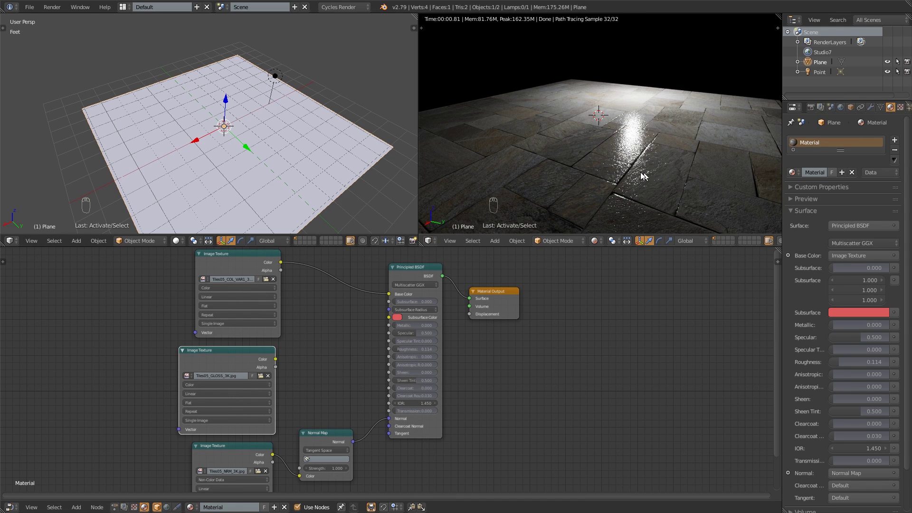
key("ctrl+s")
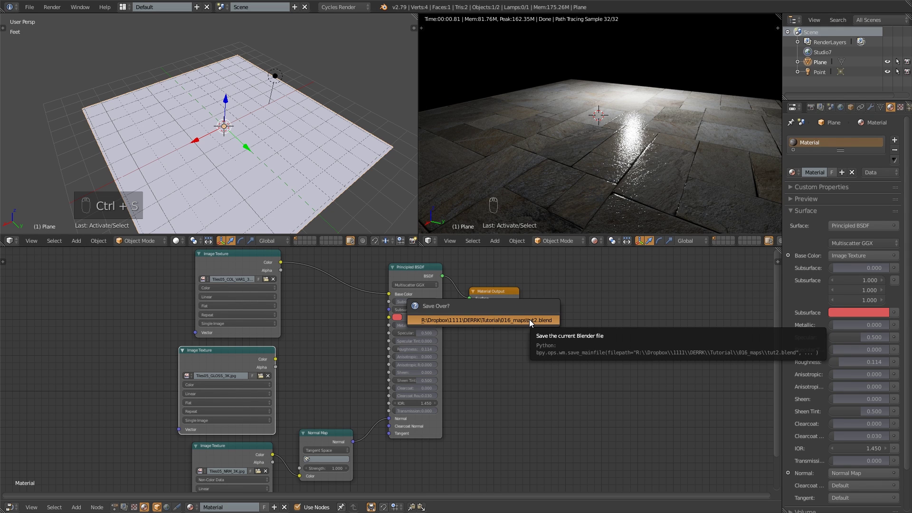
left_click(529, 319)
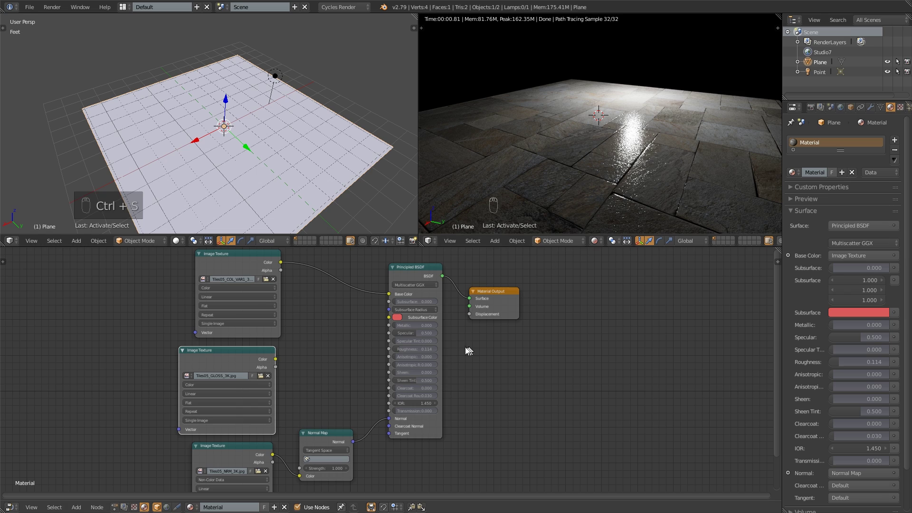
- Raise the Principled BSDF's roughness to 0.400 and shift the gloss texture node slightly away from the shader
left_click_drag(413, 349, 432, 350)
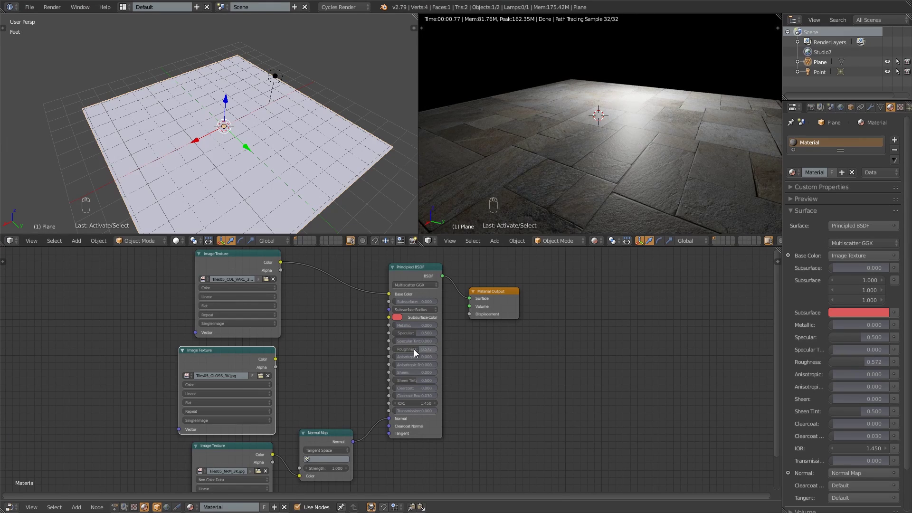
mouse_move(434, 350)
left_mouse_down()
mouse_move(398, 349)
mouse_move(421, 349)
left_mouse_up()
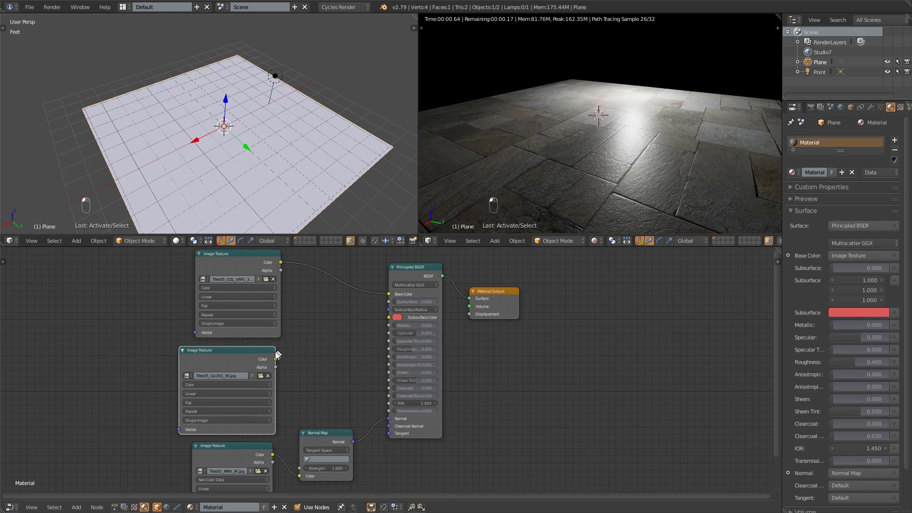
left_click(246, 353)
left_click_drag(246, 353, 237, 351)
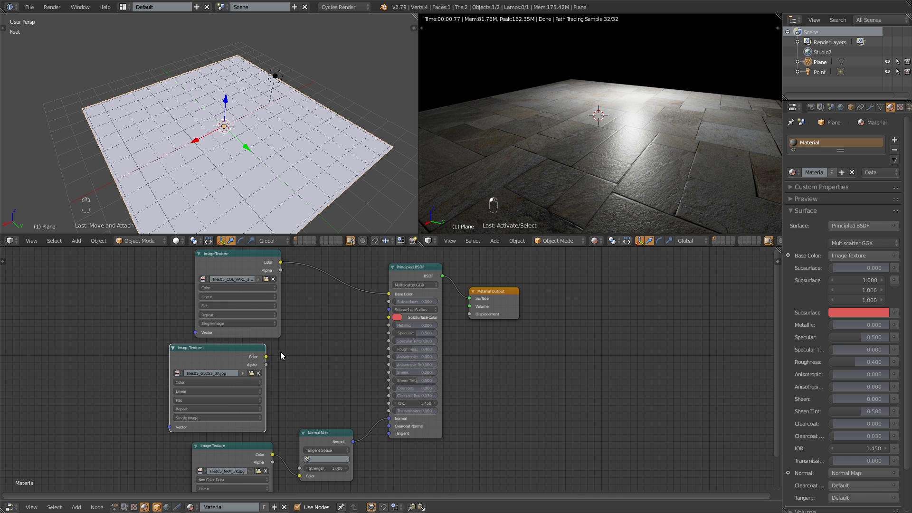
- Preview the gloss texture on the plane with the emission viewer and set its color space to Non-Color Data
left_click(219, 347, "ctrl+shift")
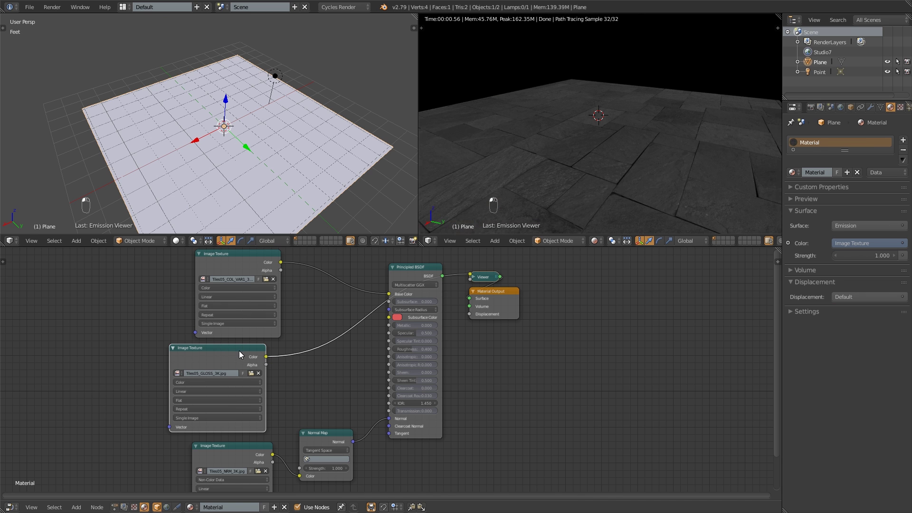
left_click(210, 382)
left_click(213, 365)
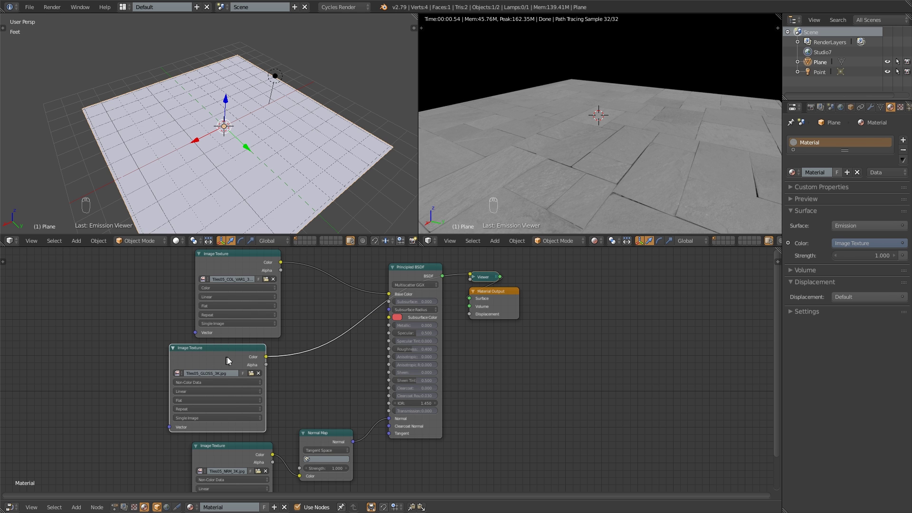
middle_click_drag(295, 359, 281, 360)
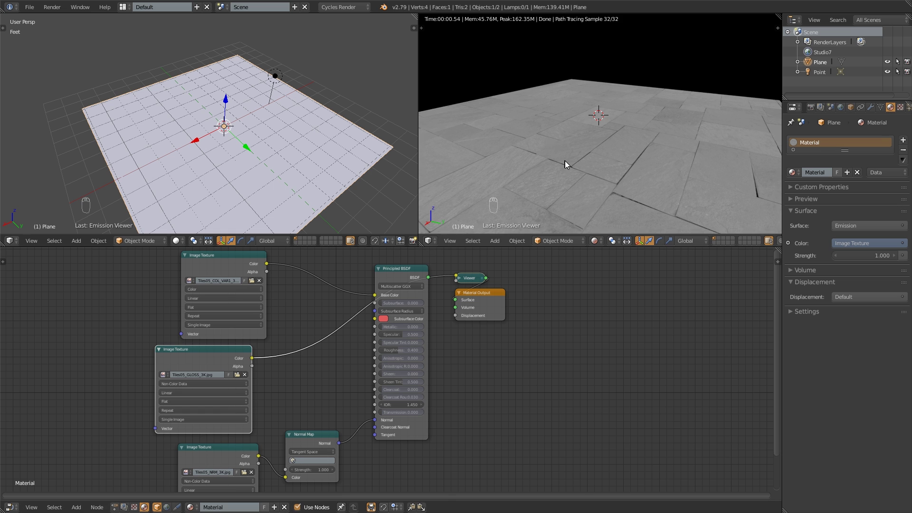
middle_click_drag(566, 160, 619, 173)
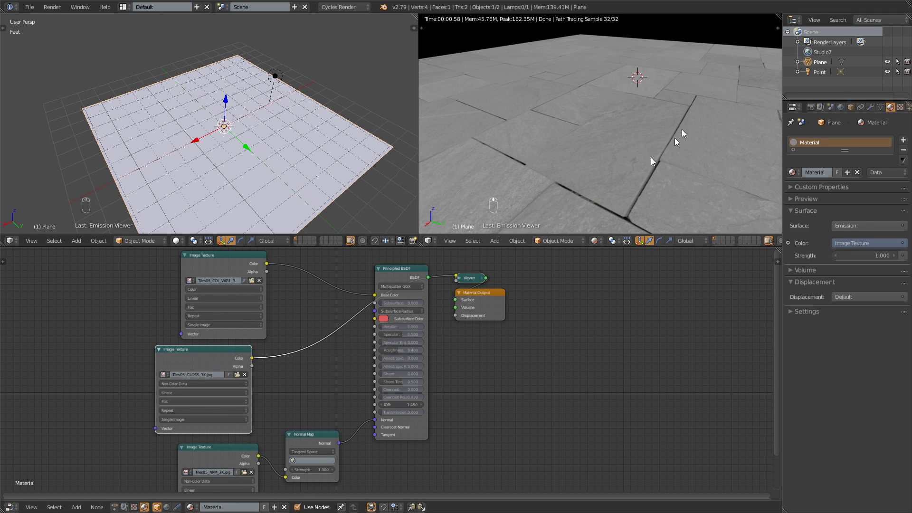
left_click_drag(216, 352, 227, 351)
mouse_move(282, 362)
middle_mouse_down()
mouse_move(262, 351)
mouse_move(275, 349)
middle_mouse_up()
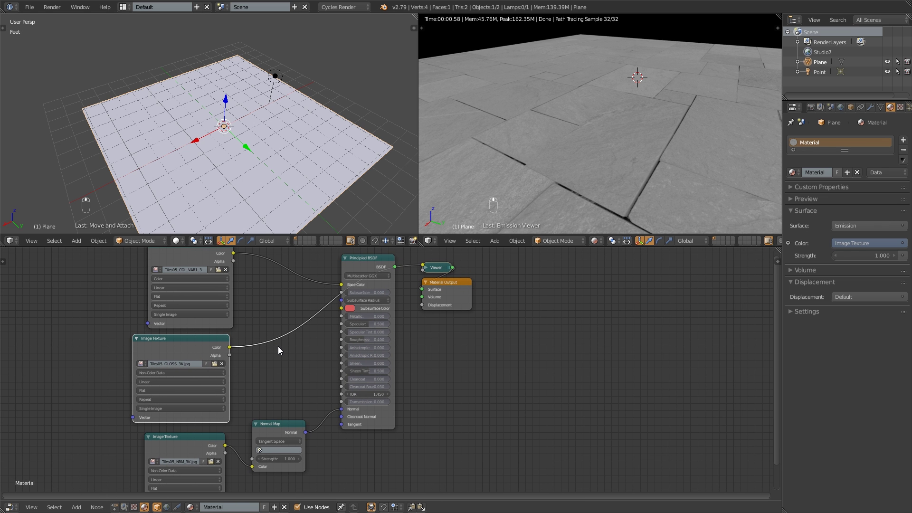
key("shift+a")
mouse_move(279, 350)
mouse_move(263, 337)
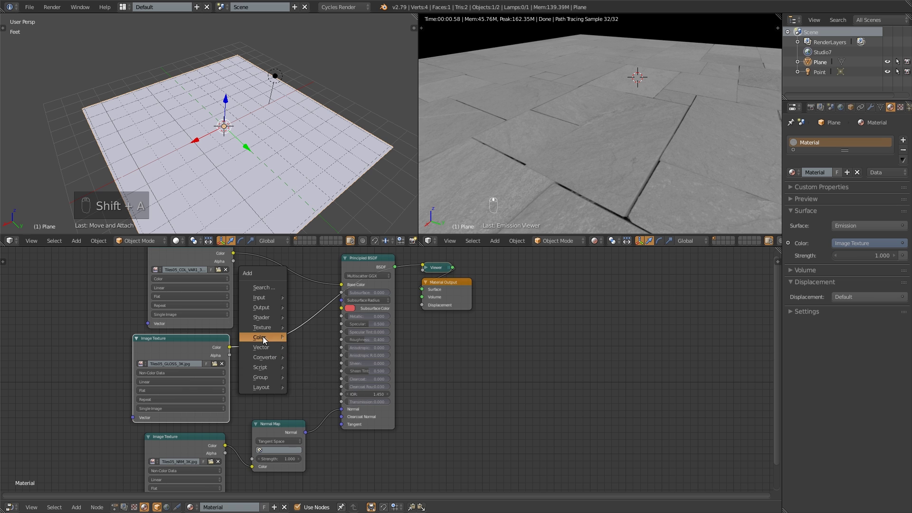
left_click(331, 374)
left_click(287, 356)
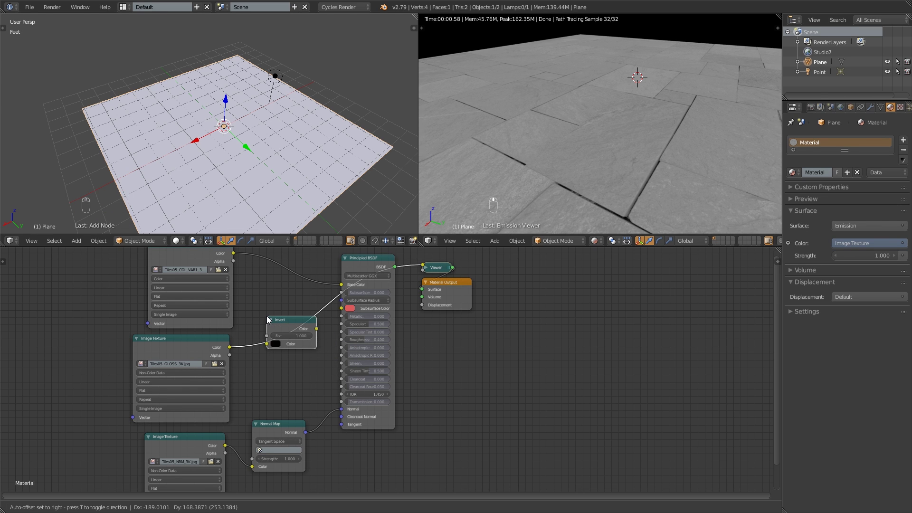
key("ctrl+z")
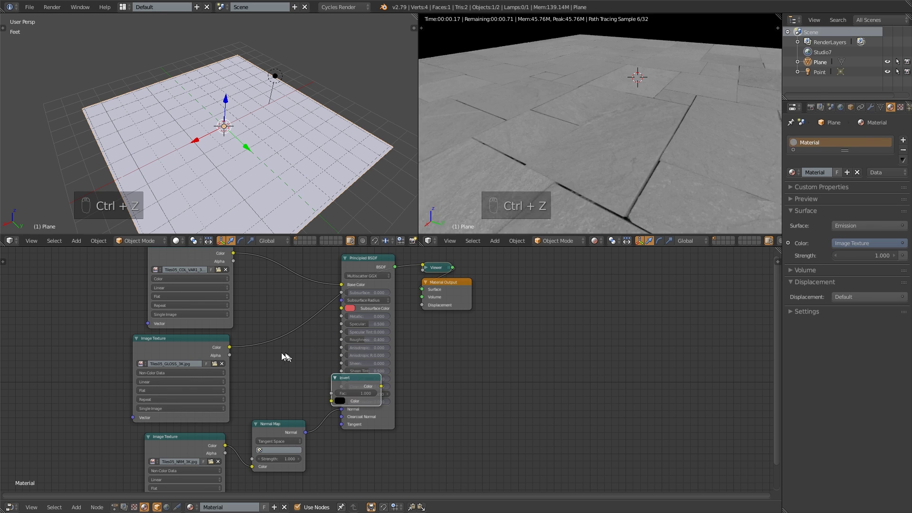
key("x")
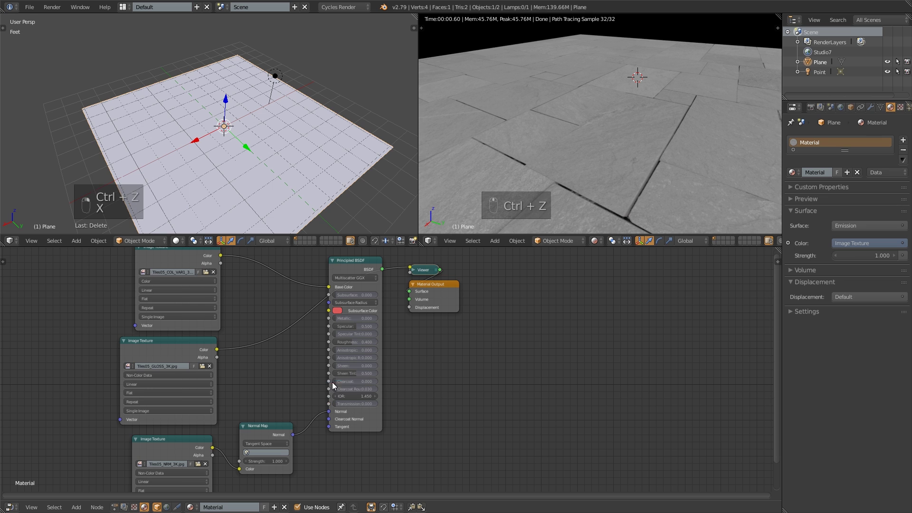
- Insert a ColorRamp node on the gloss texture's output link and preview its color output on the plane
key("shift+a")
mouse_move(252, 354)
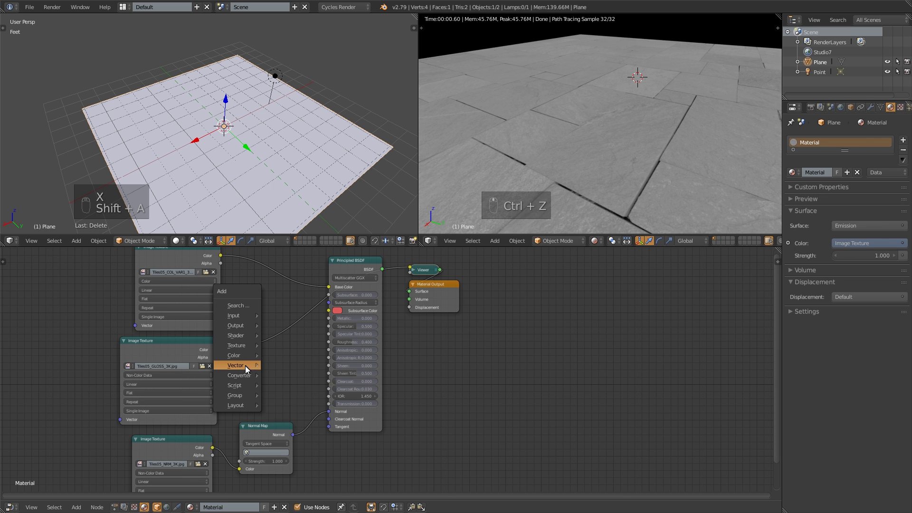
mouse_move(245, 373)
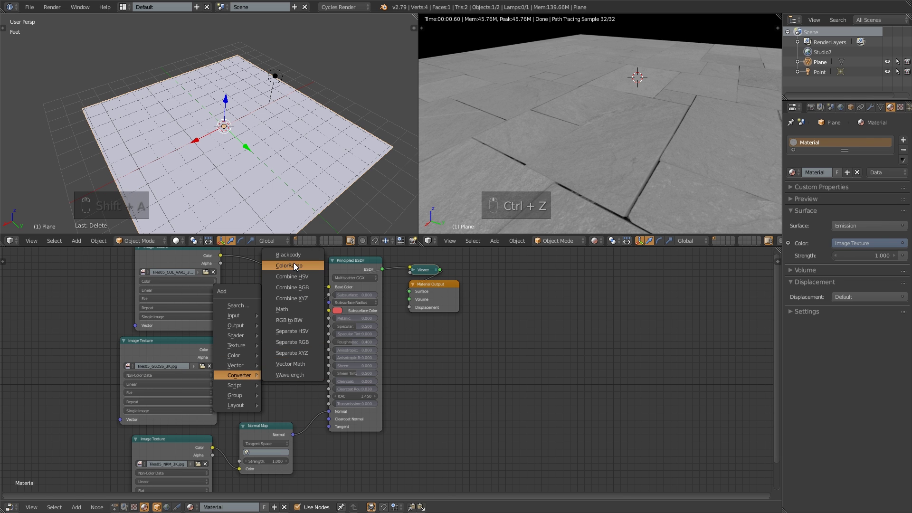
left_click(294, 265)
left_click(246, 306)
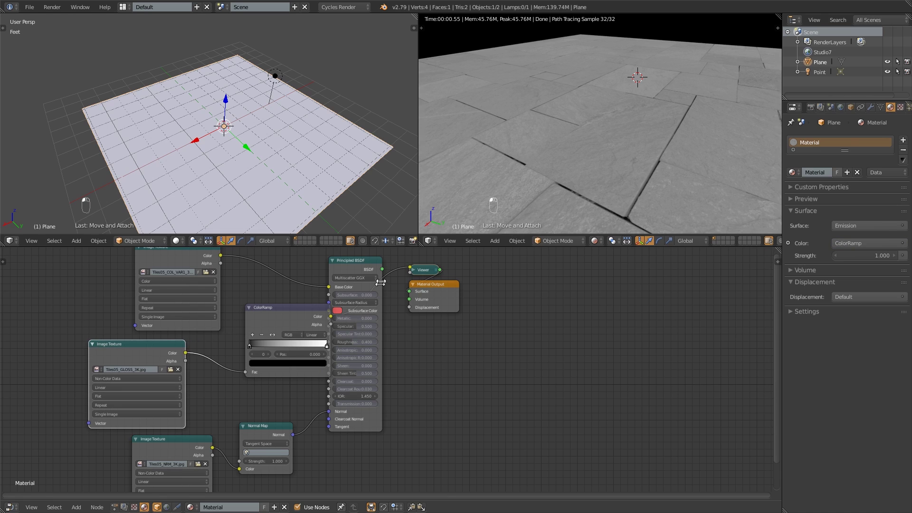
left_click(285, 315, "ctrl+shift")
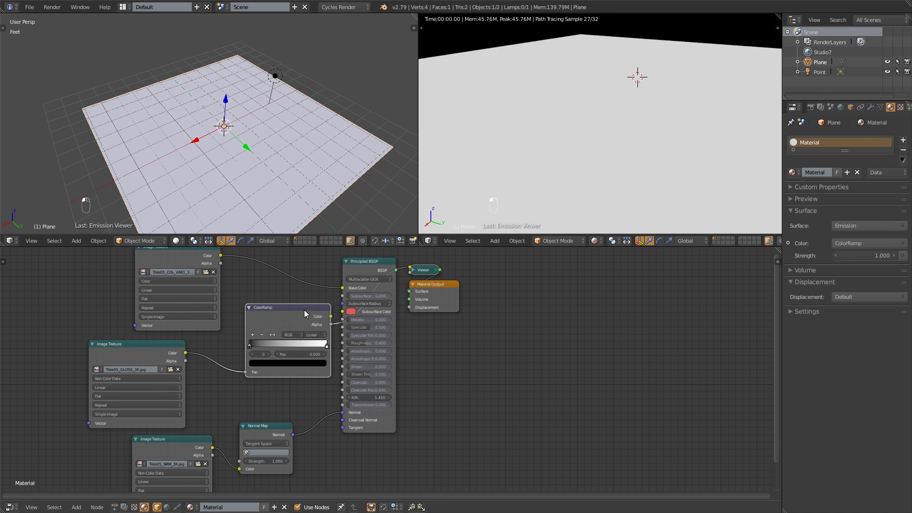
left_click_drag(304, 310, 284, 329)
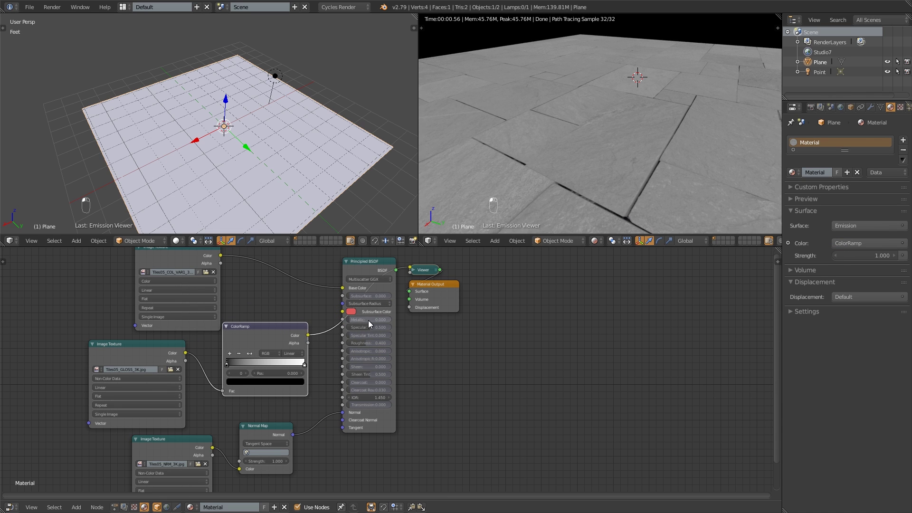
- Flip the ColorRamp's gradient to run from white to black, lower its node slightly, and save the file
left_click(304, 326)
left_click(250, 354)
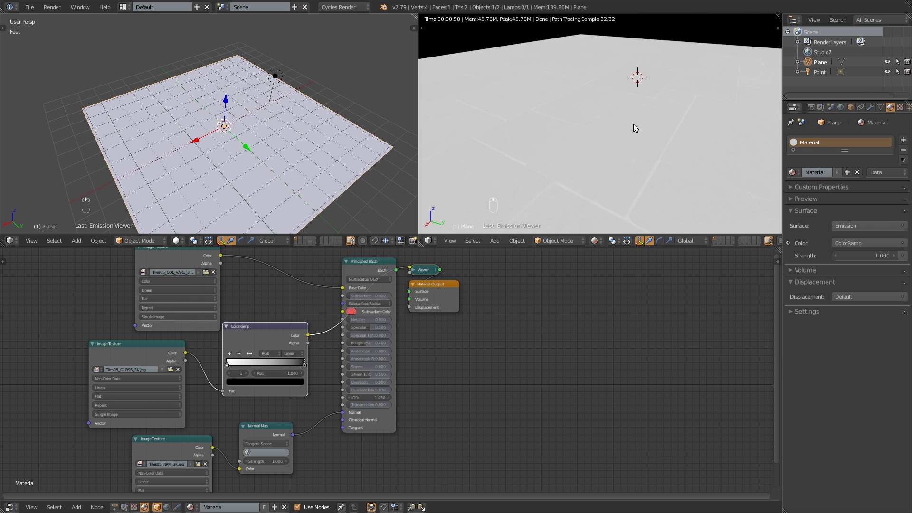
left_click_drag(269, 326, 266, 338)
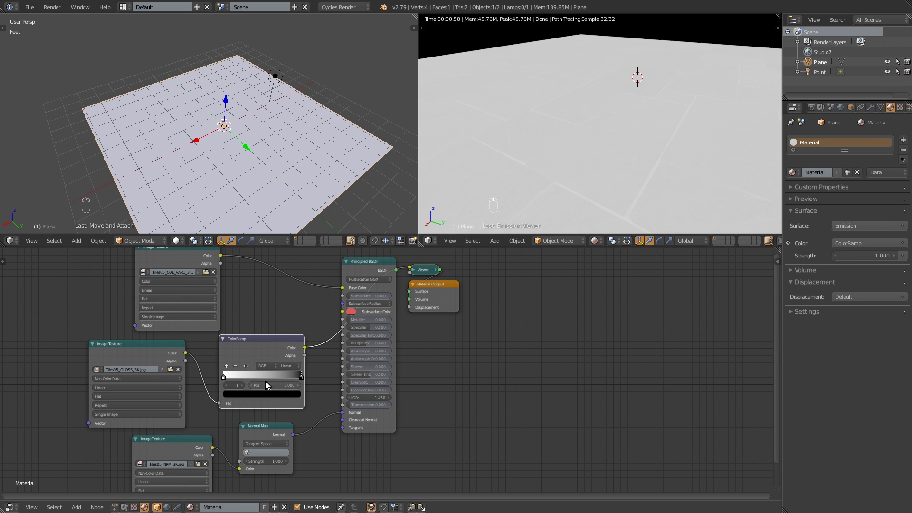
key("ctrl+s")
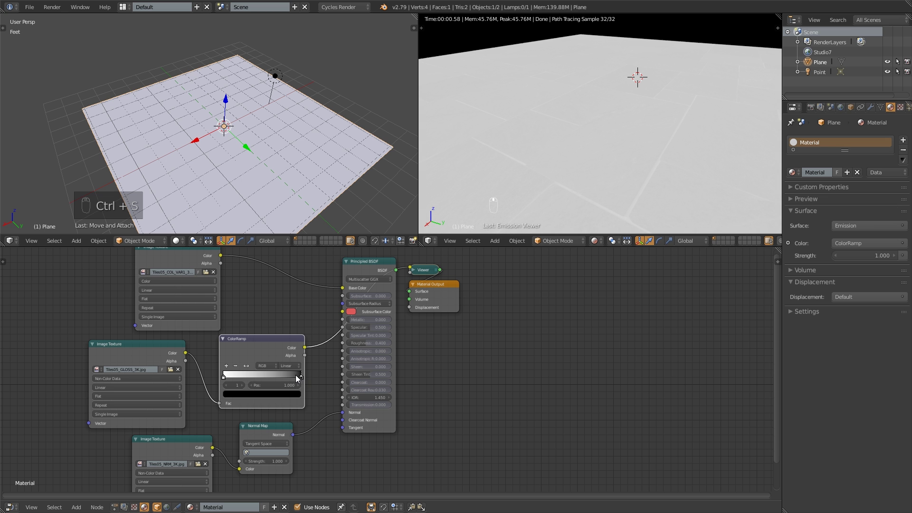
- Increase the roughness contrast by moving the ColorRamp's black stop to 0.253 and its white stop closer to it
left_click_drag(300, 380, 244, 383)
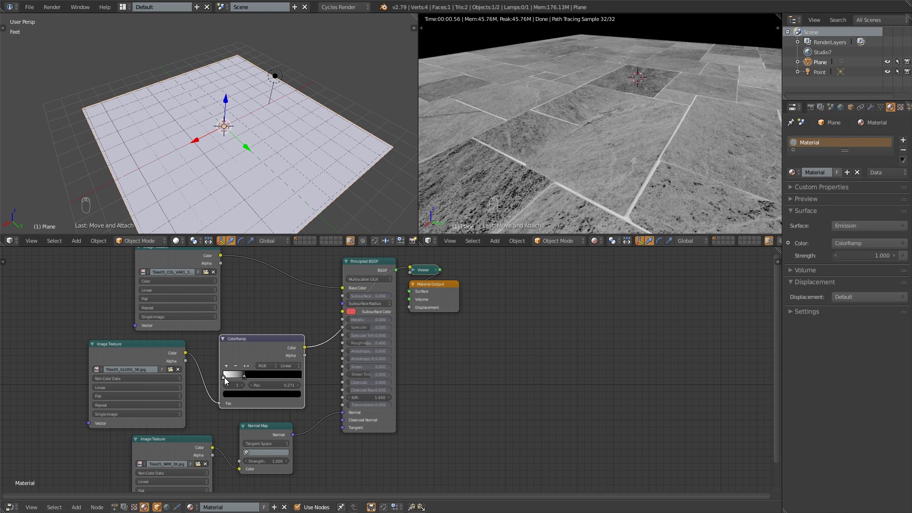
left_click_drag(223, 377, 243, 380)
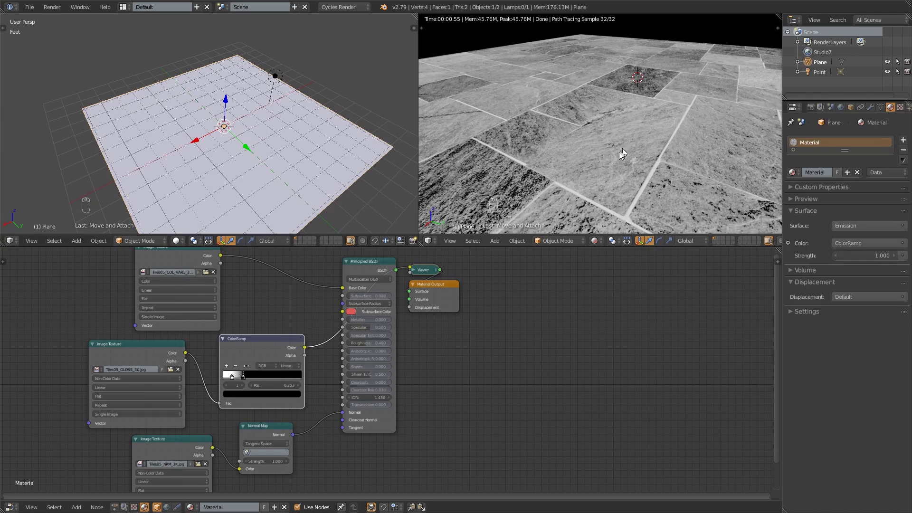
middle_click_drag(620, 152, 593, 177)
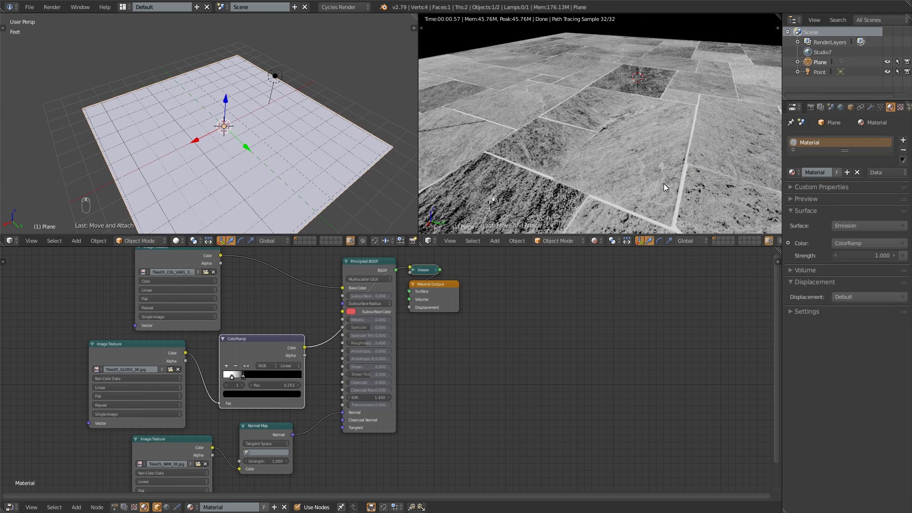
middle_click_drag(659, 152, 646, 154)
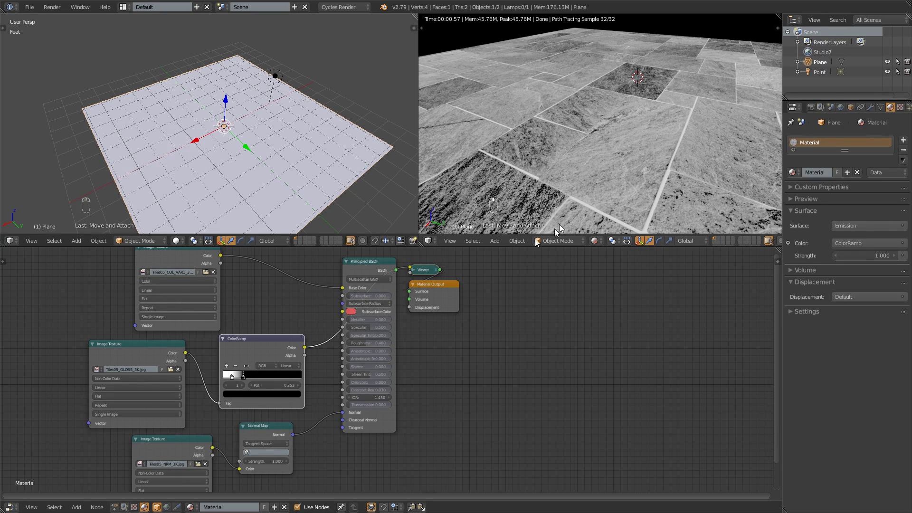
- Connect the ColorRamp's color output to the Principled BSDF's Roughness input and restore the full shader preview
left_click_drag(297, 342, 342, 343)
left_click(377, 259, "ctrl+shift")
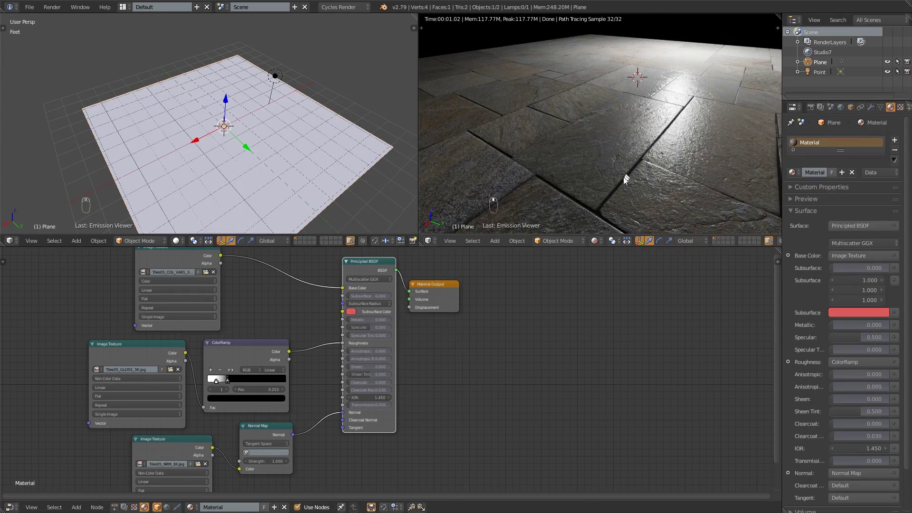
- Disconnect the Normal Map, ColorRamp and color texture from the Principled BSDF node to preview the untextured plane
mouse_move(616, 179)
middle_mouse_down()
mouse_move(623, 183)
mouse_move(664, 144)
middle_mouse_up()
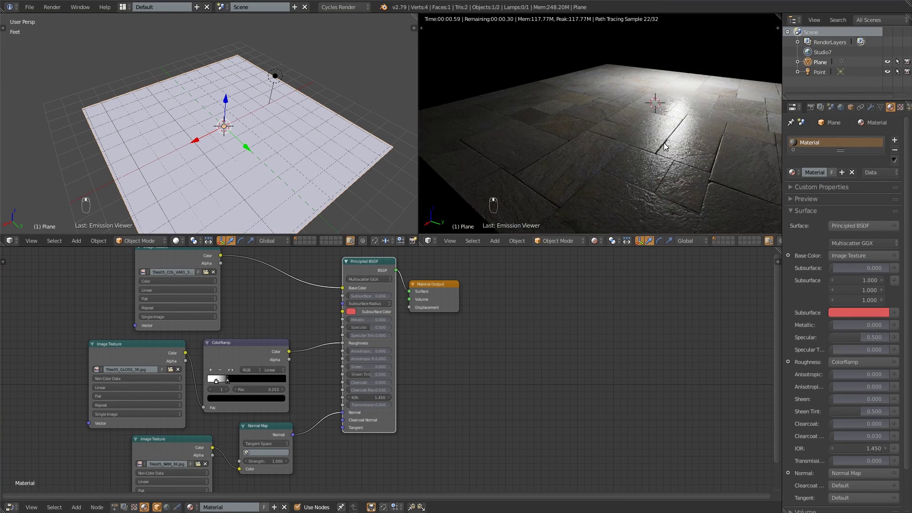
middle_click_drag(482, 377, 472, 374)
middle_click_drag(400, 353, 446, 329)
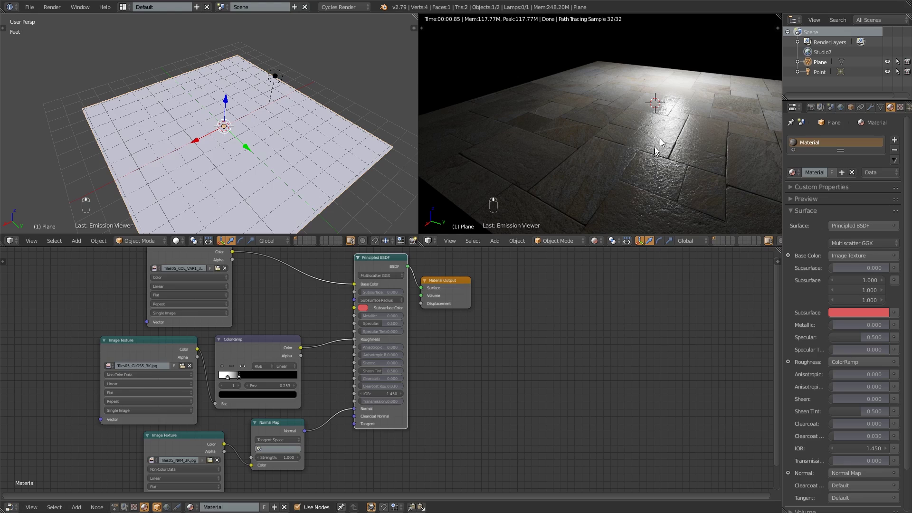
scroll(672, 104, "up", 3)
scroll(678, 118, "up", 2)
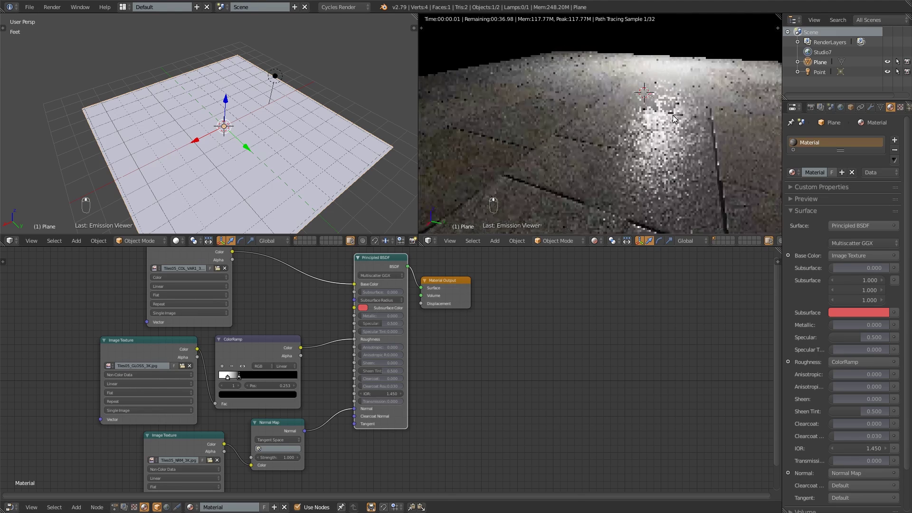
scroll(534, 321, "up", 4, "ctrl")
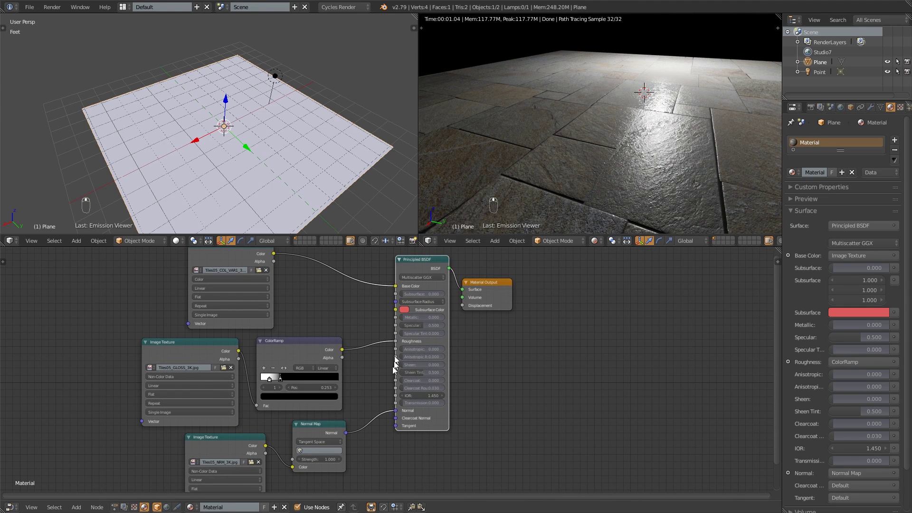
left_click_drag(396, 411, 375, 356)
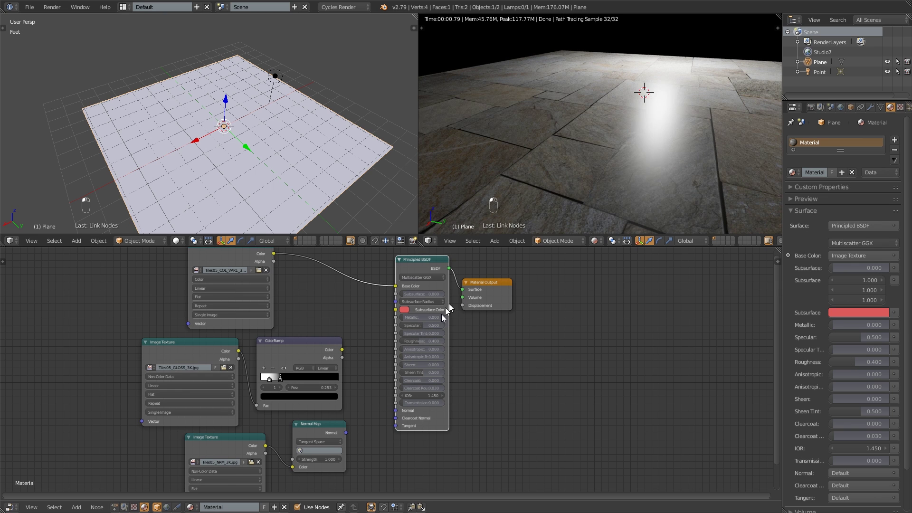
left_click_drag(395, 286, 373, 292)
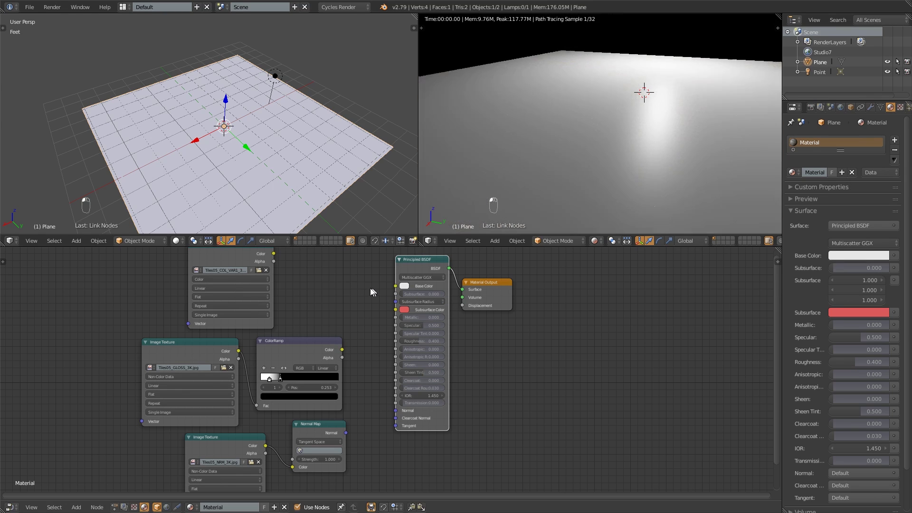
- Reconnect the color texture to Base Color, the Normal Map to Normal, and the ColorRamp's color output to Roughness
left_click_drag(273, 255, 396, 286)
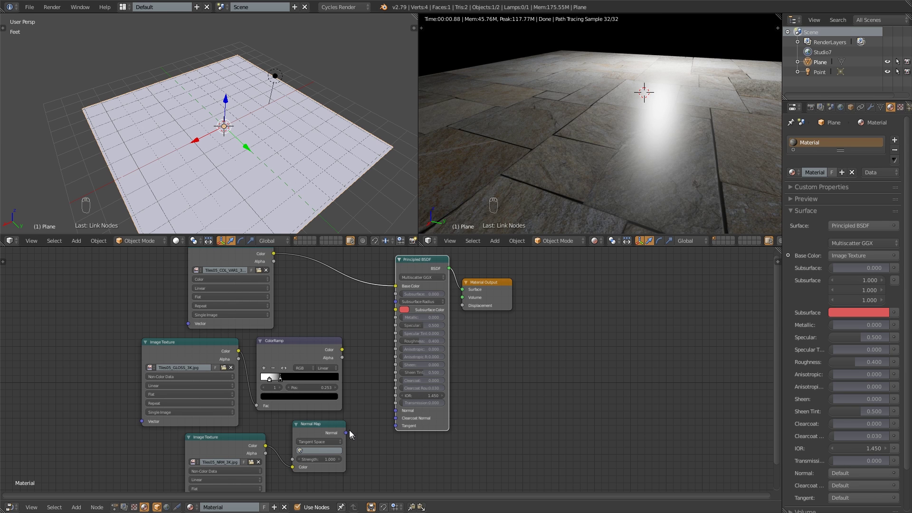
left_click_drag(346, 434, 396, 411)
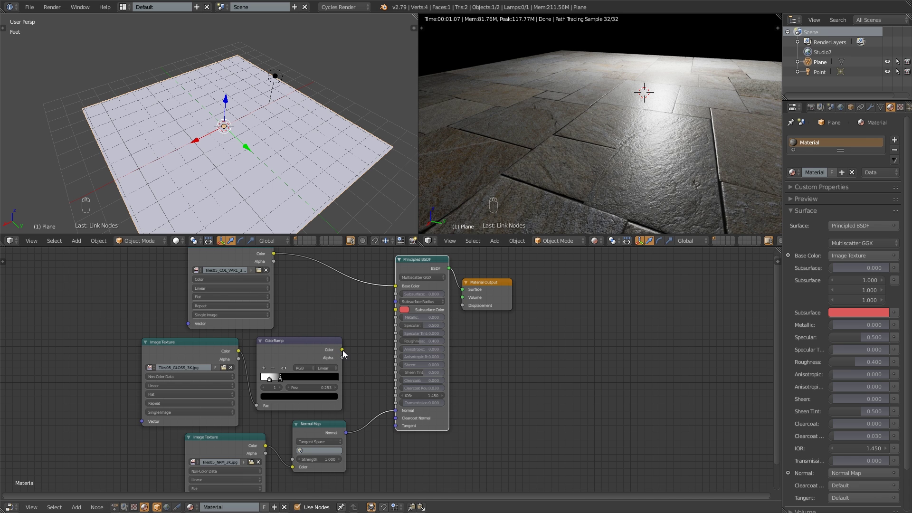
left_click_drag(343, 350, 398, 337)
left_click_drag(342, 349, 395, 341)
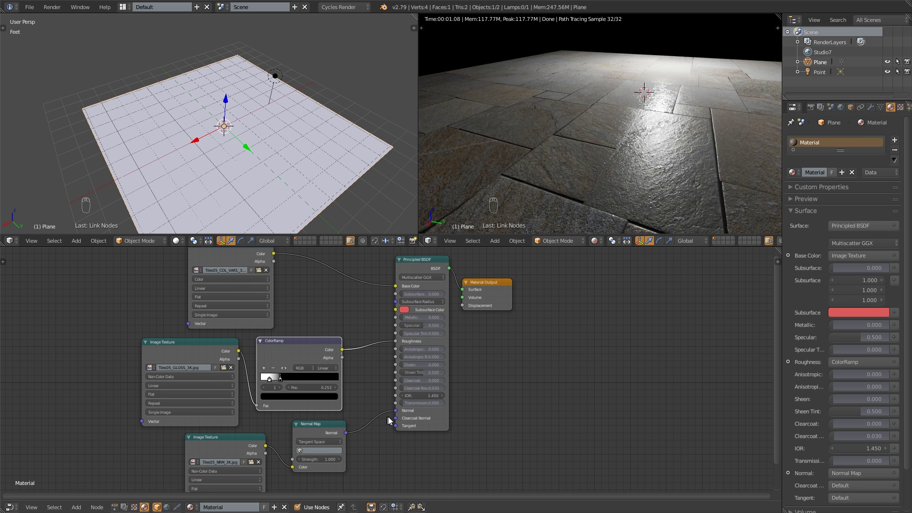
- Unlink the Normal Map from the Principled BSDF, compare the tile reflections from several angles, and relink it to the Normal input
left_click_drag(397, 417, 399, 409)
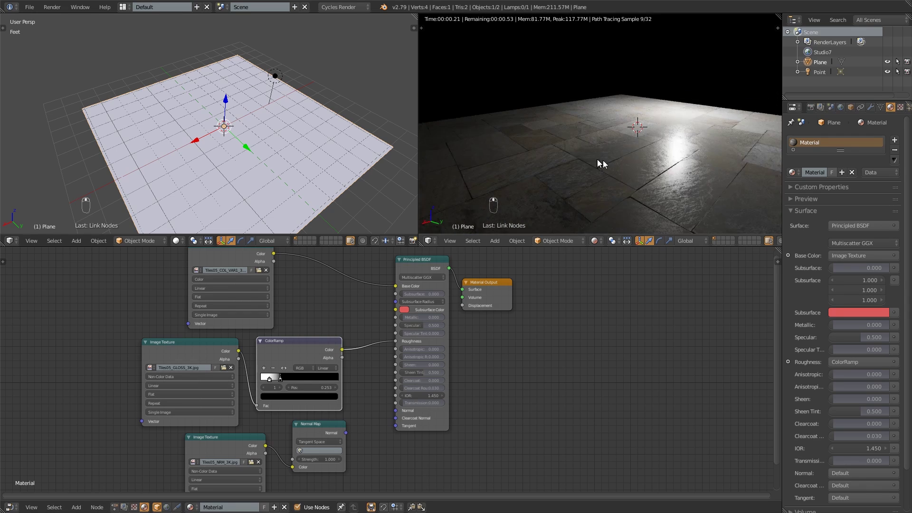
middle_click_drag(603, 161, 675, 190)
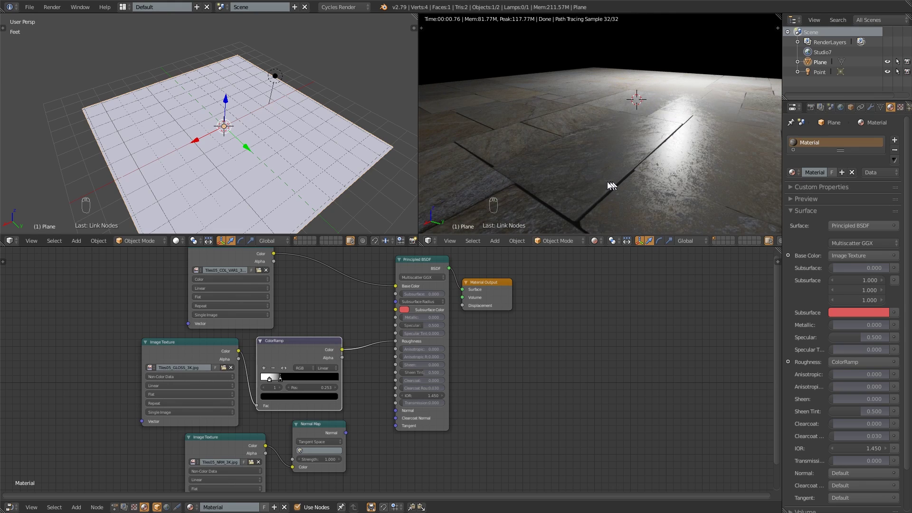
middle_click_drag(585, 184, 613, 182)
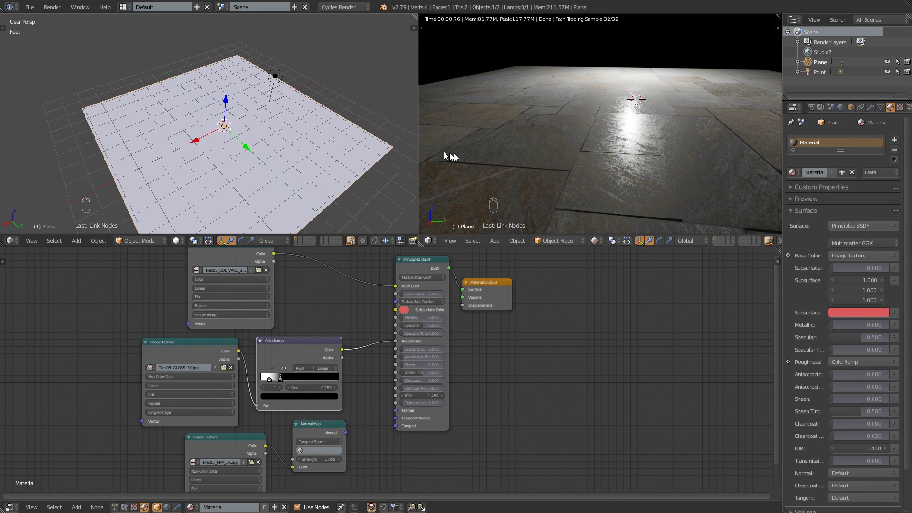
mouse_move(605, 157)
middle_mouse_down()
mouse_move(643, 147)
mouse_move(581, 153)
mouse_move(594, 147)
middle_mouse_up()
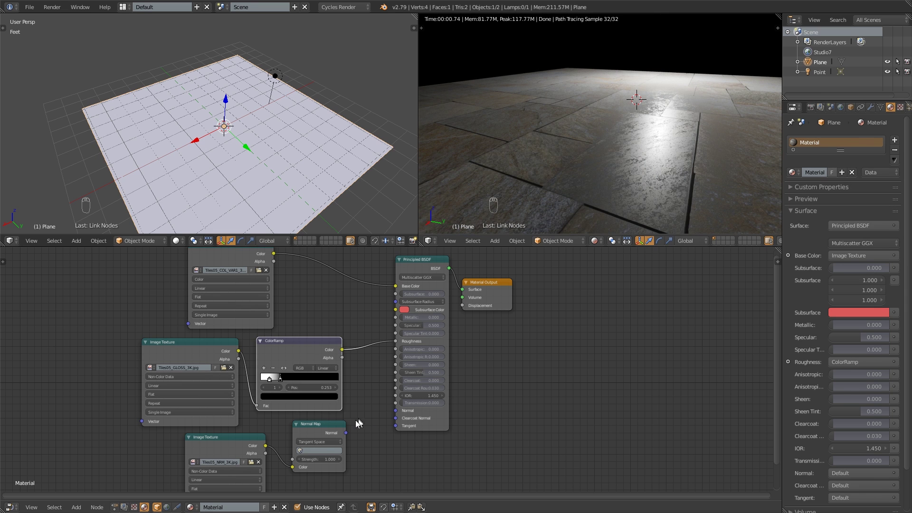
left_click_drag(348, 435, 395, 411)
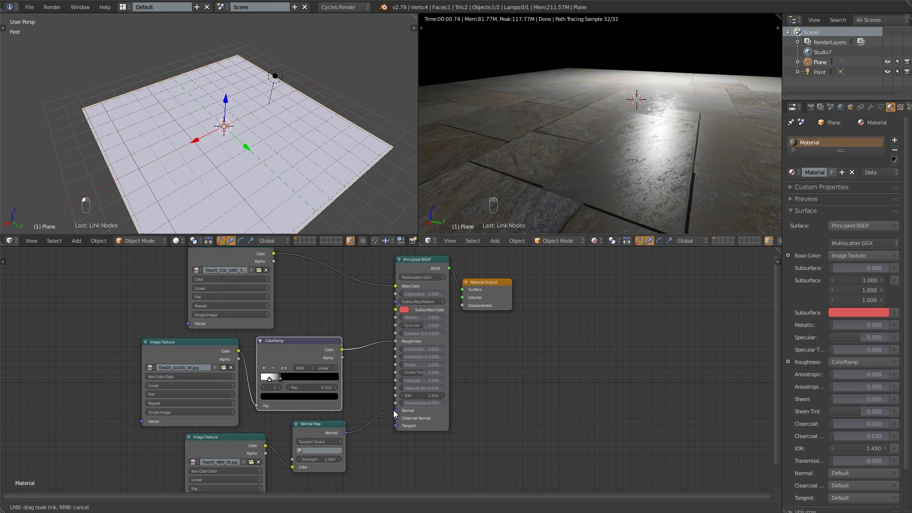
- Examine the tile floor's lamp reflections from different angles and review the material's complete node setup
middle_click_drag(578, 183, 632, 153)
middle_click_drag(264, 148, 291, 167)
key("Tab")
key("Tab")
scroll(350, 320, "down", 2)
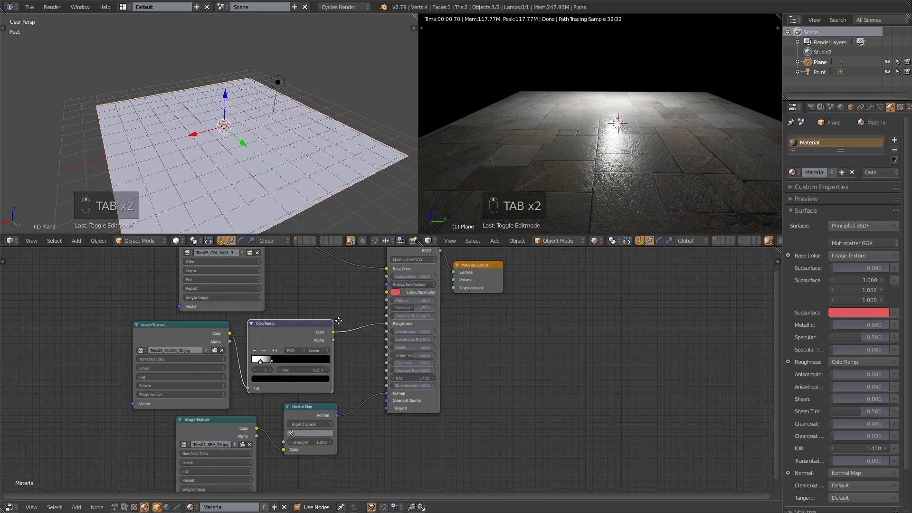
middle_click_drag(352, 315, 343, 323)
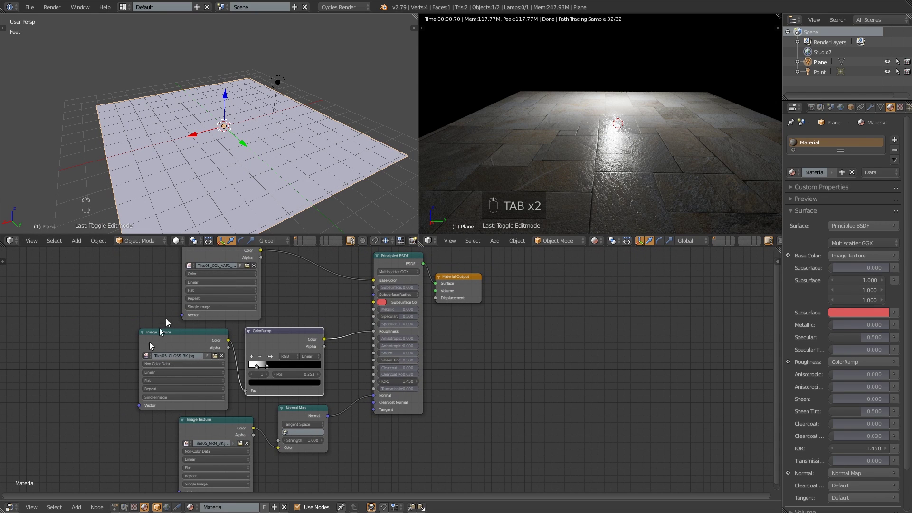
middle_click_drag(298, 310, 313, 297)
scroll(307, 320, "down", 1)
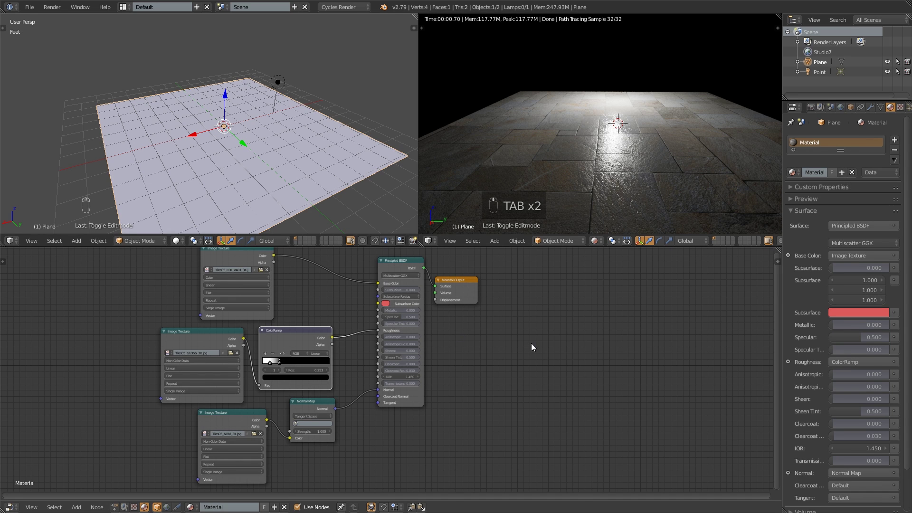
middle_click_drag(667, 160, 582, 162)
middle_click_drag(678, 156, 551, 151)
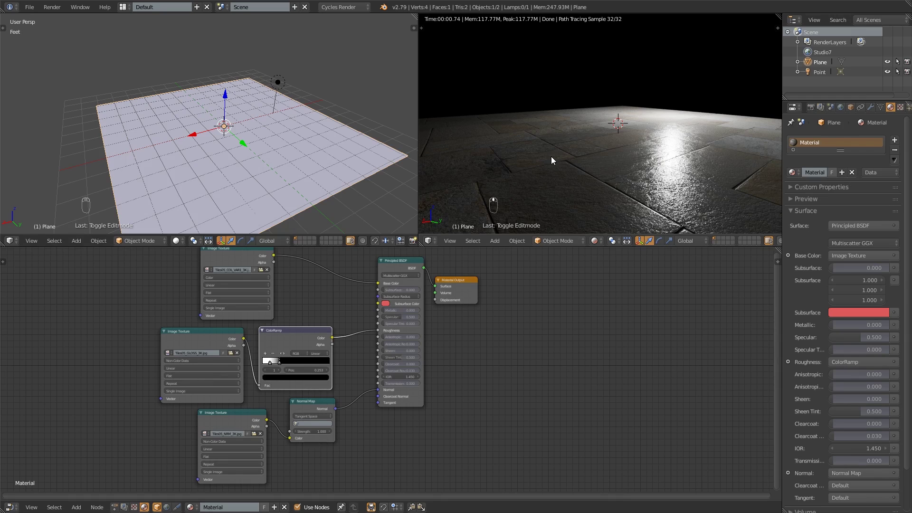